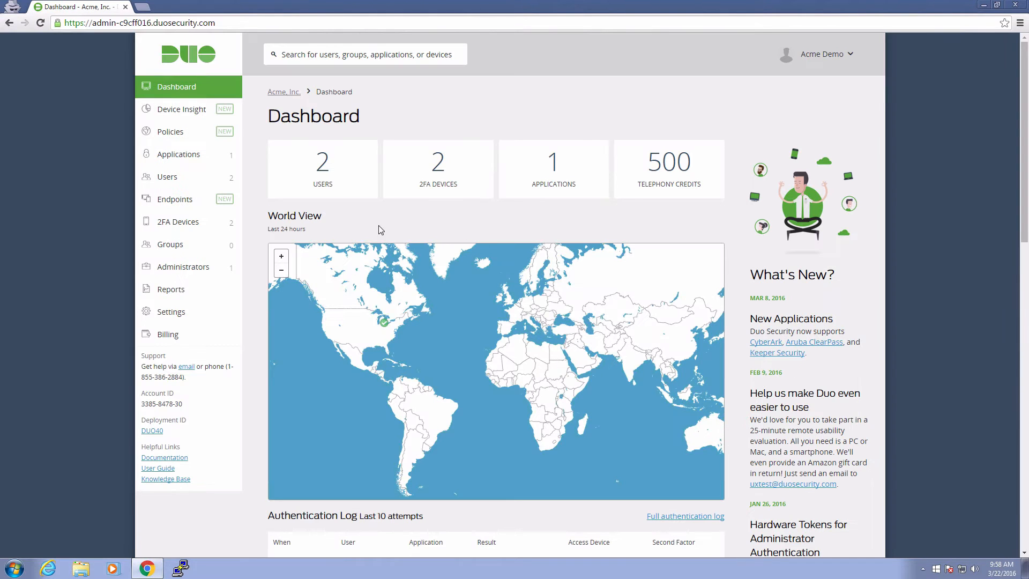
# Protect the Citrix NetScaler application in Duo Admin Panel and open its integration documentation.
pyautogui.click(204, 157)
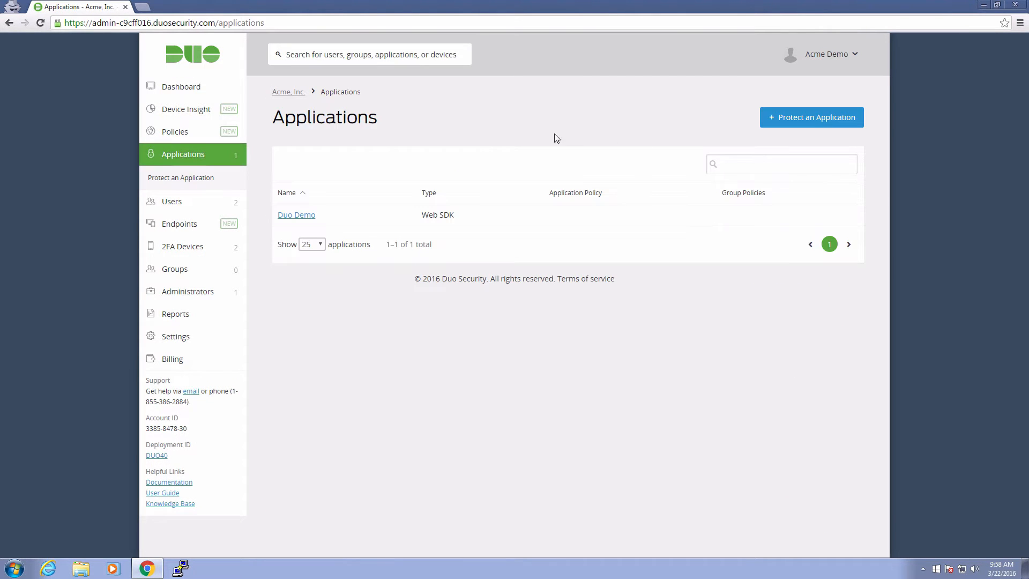
pyautogui.click(777, 124)
pyautogui.write('citrix netscaler')
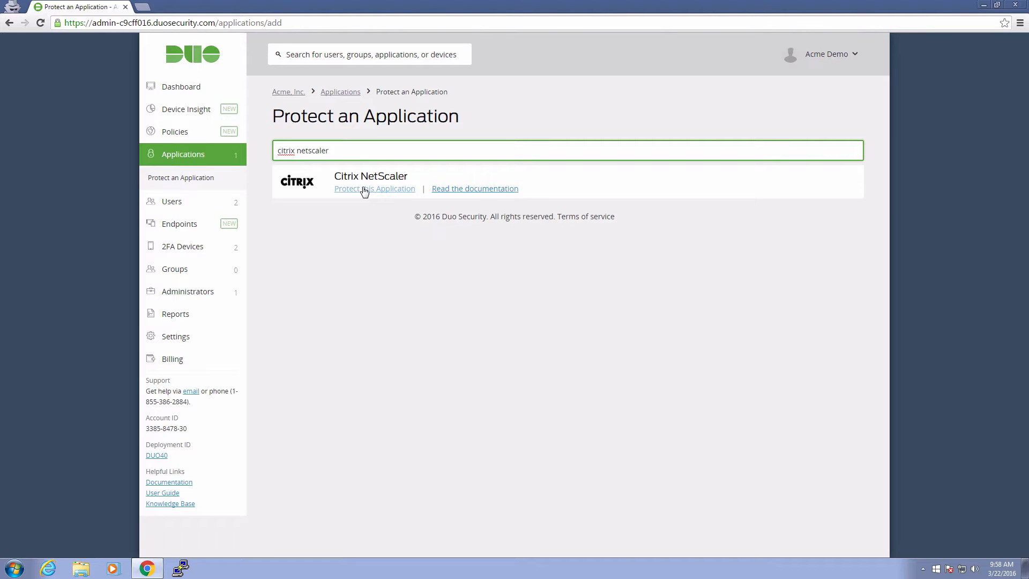
pyautogui.click(365, 191)
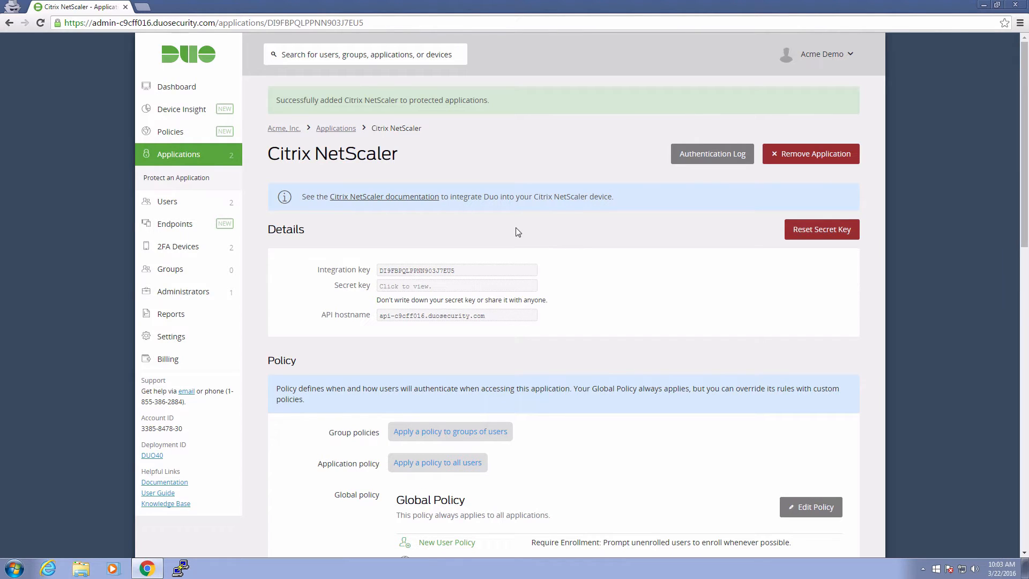
pyautogui.click(425, 197)
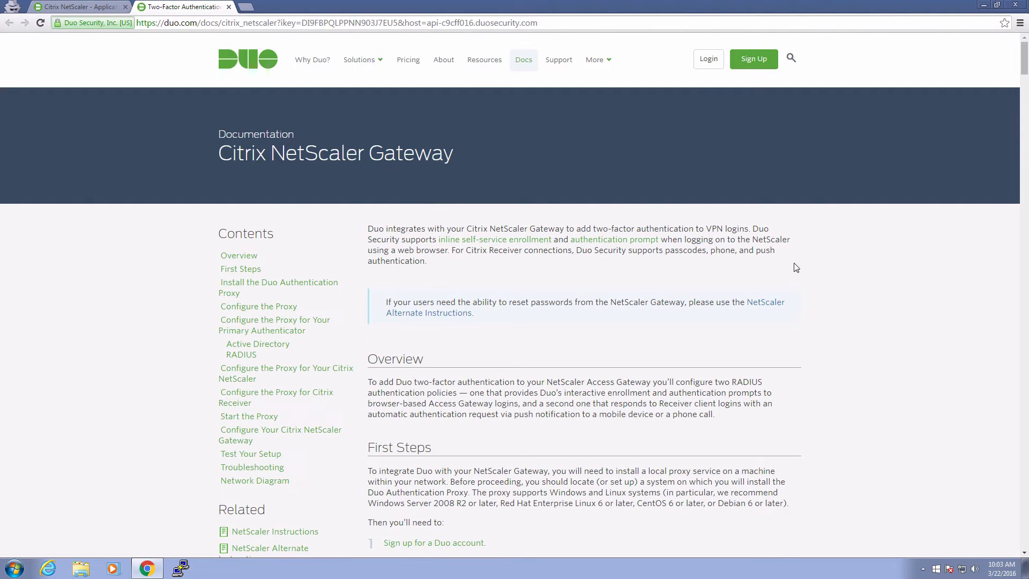
# Download the Duo Authentication Proxy for Windows from the NetScaler alternate instructions.
pyautogui.click(772, 303)
pyautogui.scroll(-3, 840, 297)
pyautogui.scroll(-7, 840, 297)
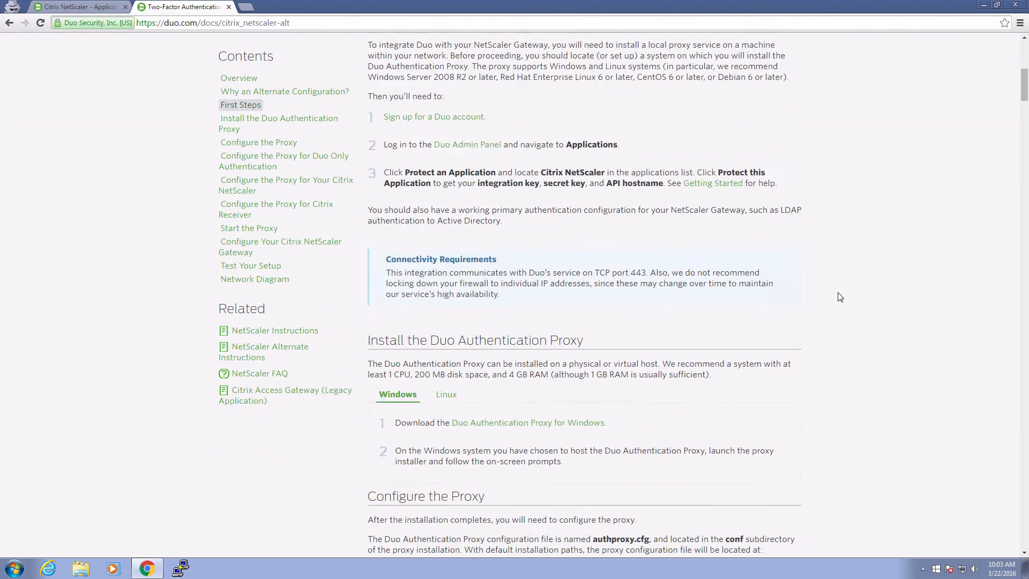
pyautogui.click(593, 348)
pyautogui.press('super+Right')
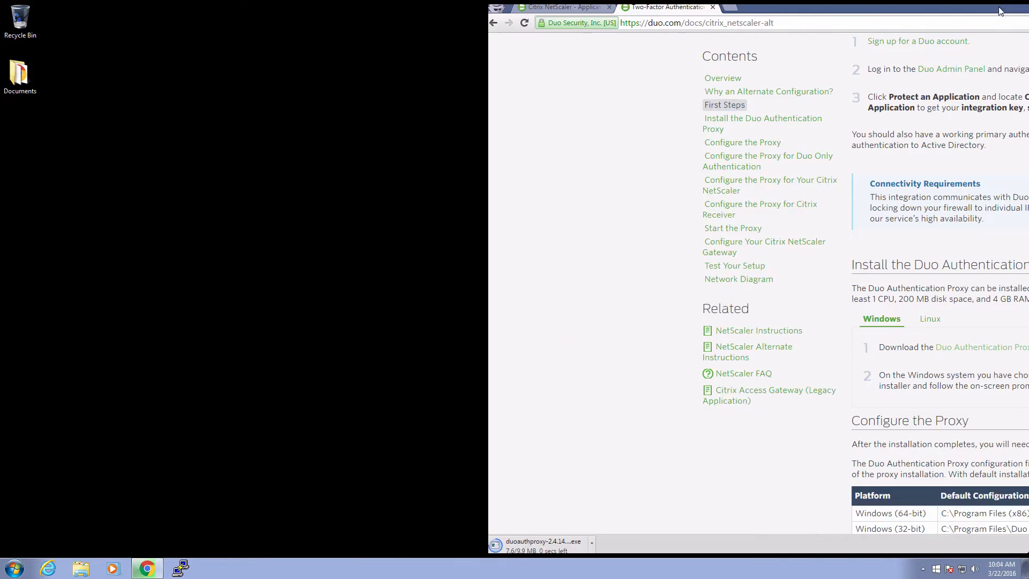
# Install Duo Security Authentication Proxy 2.4.14.1 from the downloaded installer.
pyautogui.click(555, 539)
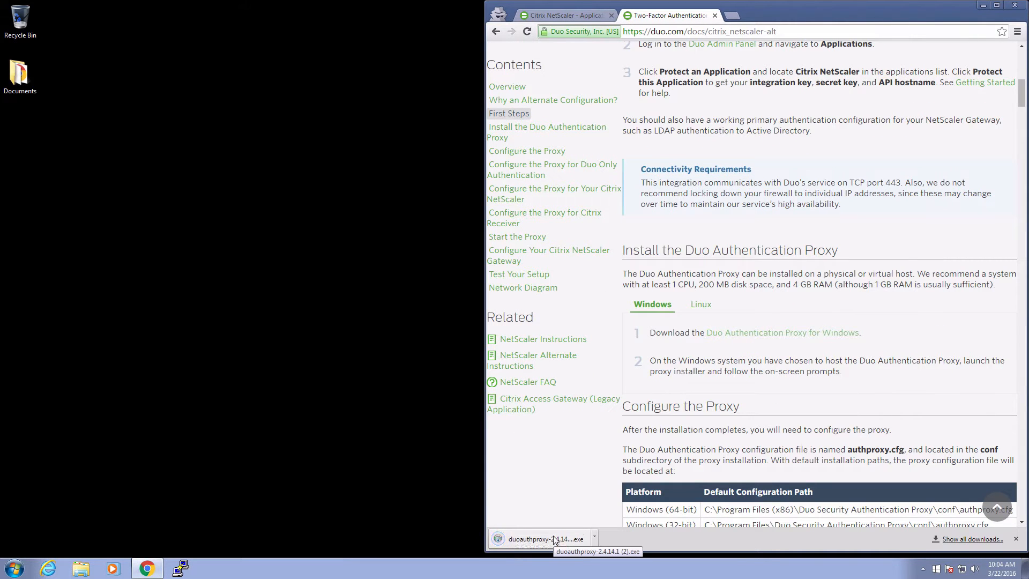
pyautogui.click(569, 295)
pyautogui.click(573, 369)
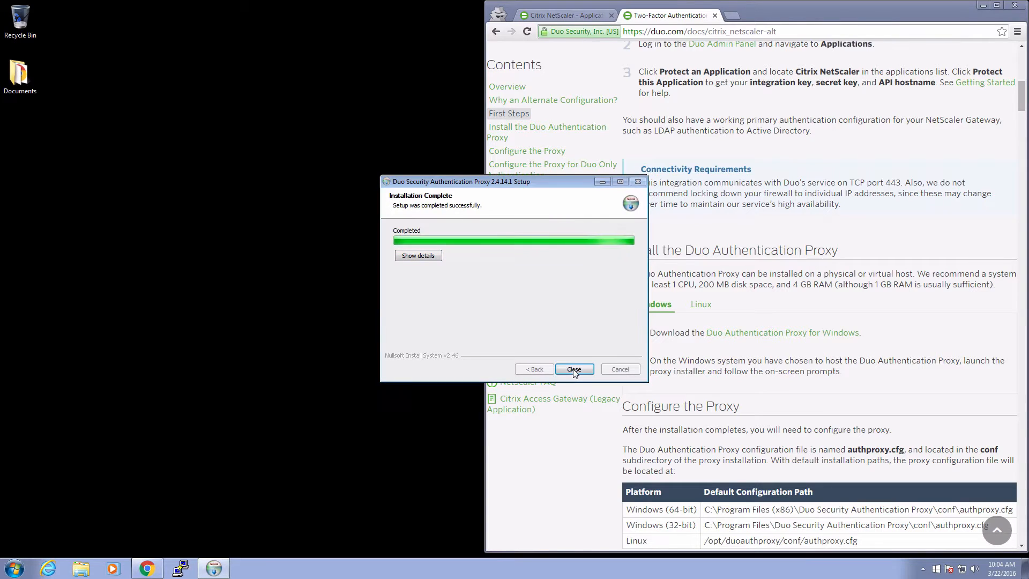
pyautogui.click(573, 369)
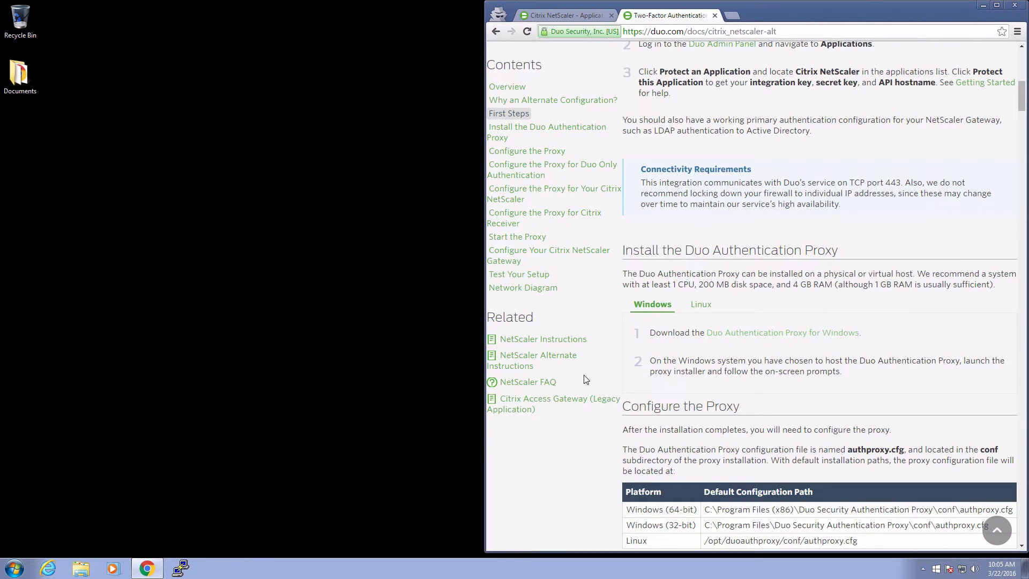
# Launch WordPad as administrator and enlarge its window to full height.
pyautogui.click(15, 569)
pyautogui.write('wordpad')
pyautogui.rightClick(75, 308)
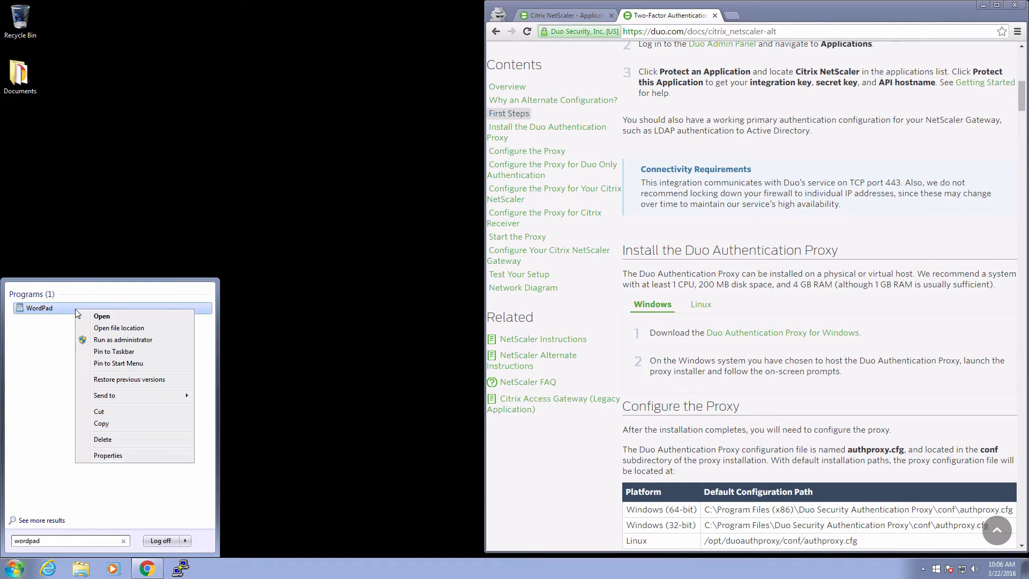
pyautogui.click(107, 340)
pyautogui.click(171, 411)
pyautogui.moveTo(232, 355); pyautogui.dragTo(233, 547)
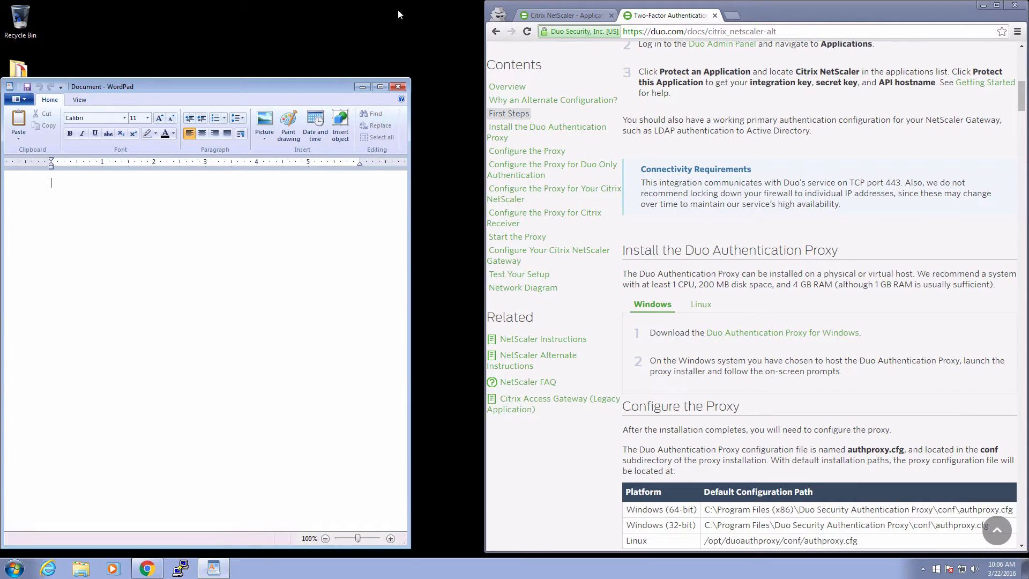
pyautogui.moveTo(338, 79); pyautogui.dragTo(338, 11)
# Open authproxy from C:\Program Files (x86)\Duo Security Authentication Proxy\conf, showing all file types.
pyautogui.click(19, 32)
pyautogui.click(38, 74)
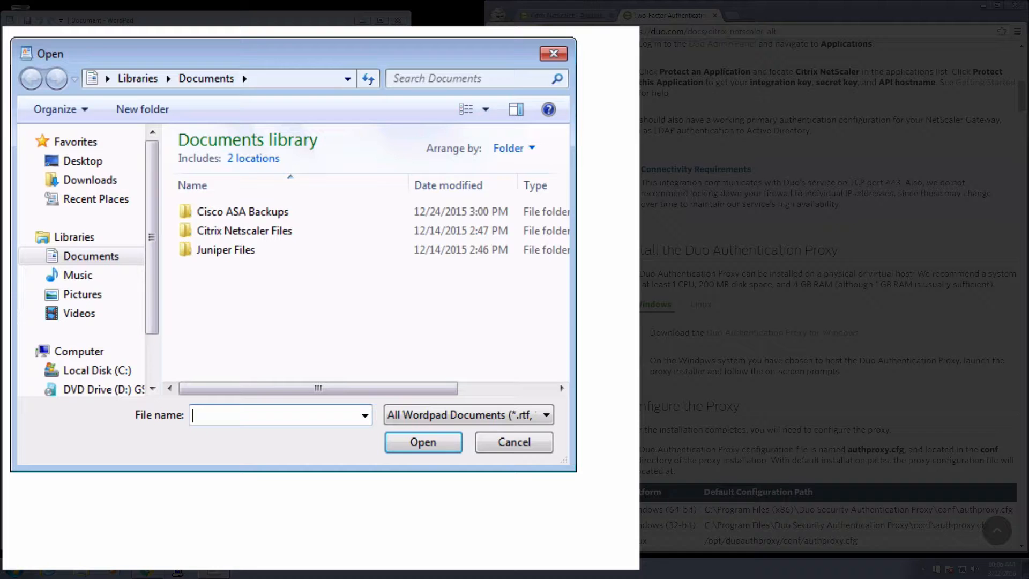
pyautogui.click(96, 370)
pyautogui.doubleClick(288, 203)
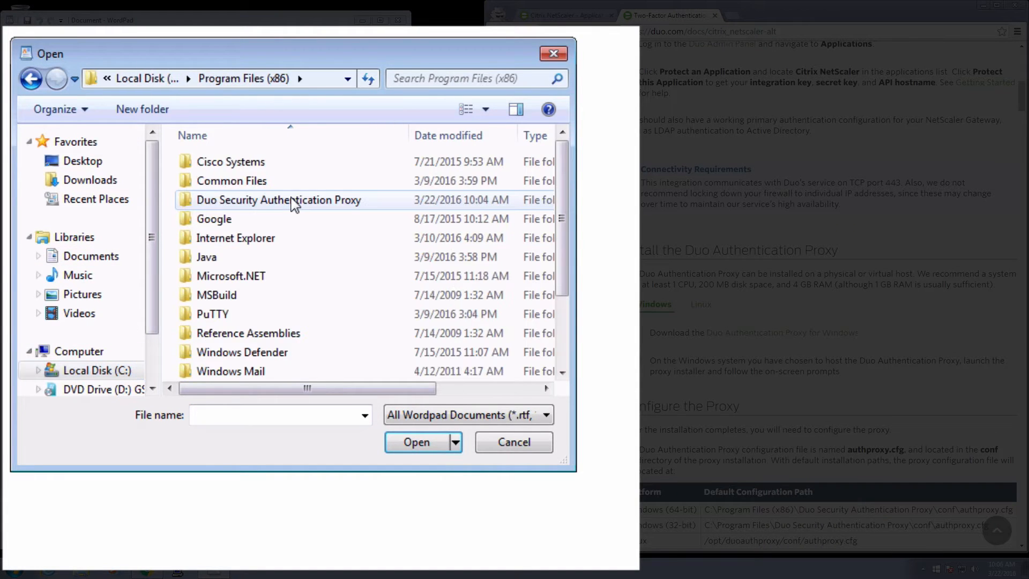
pyautogui.doubleClick(290, 202)
pyautogui.doubleClick(295, 182)
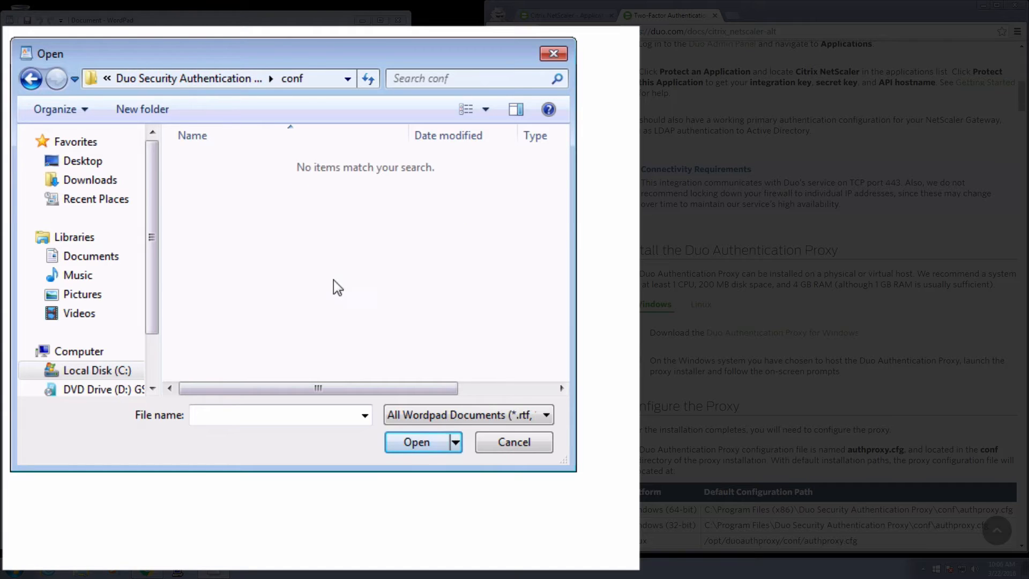
pyautogui.click(462, 414)
pyautogui.click(469, 526)
pyautogui.click(257, 163)
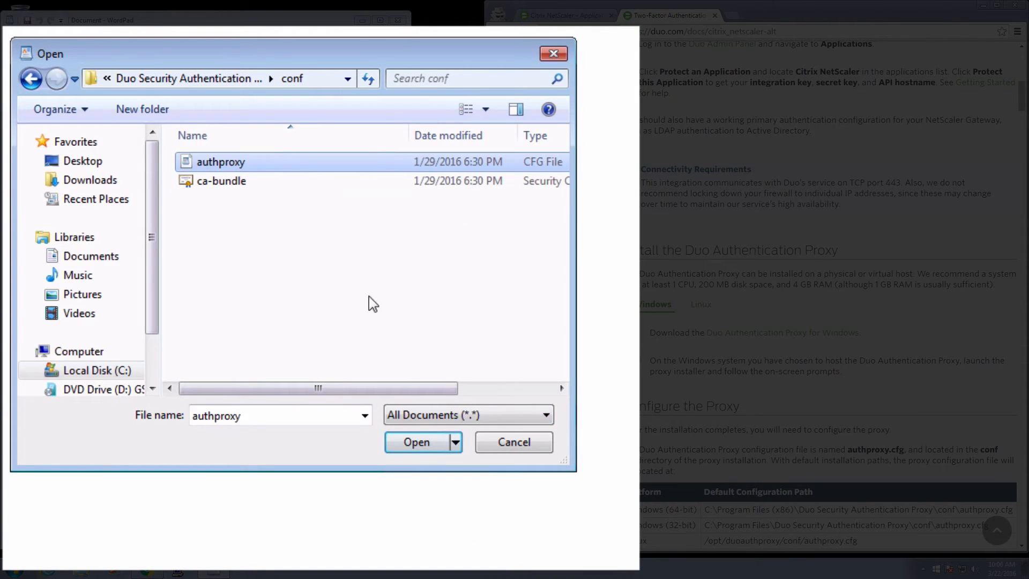
pyautogui.click(422, 443)
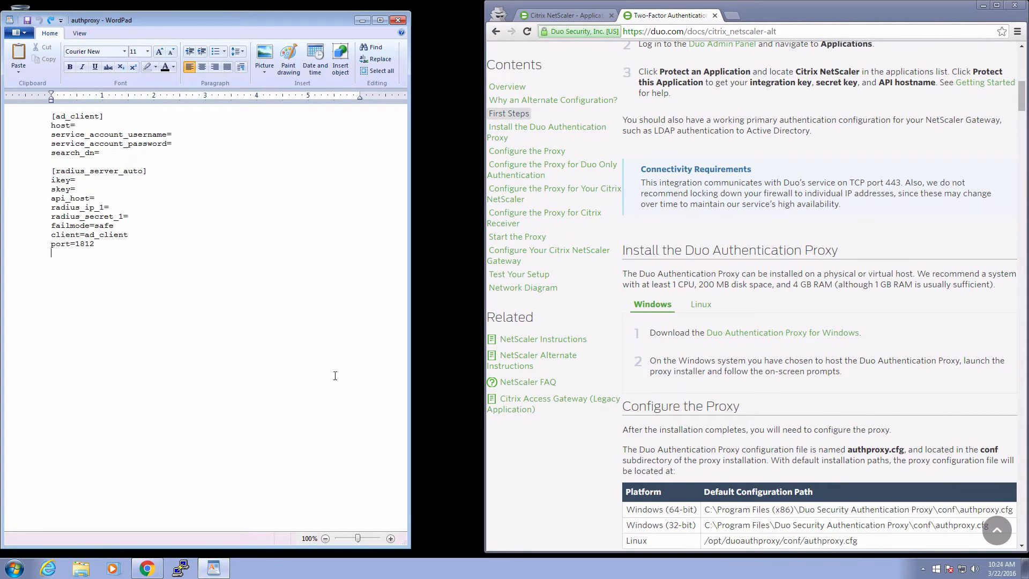
# Clear the file and enter [duo_only_client], then [radius_server_iframe] with type=citrix_netscaler.
pyautogui.hotkey('ctrl', 'a')
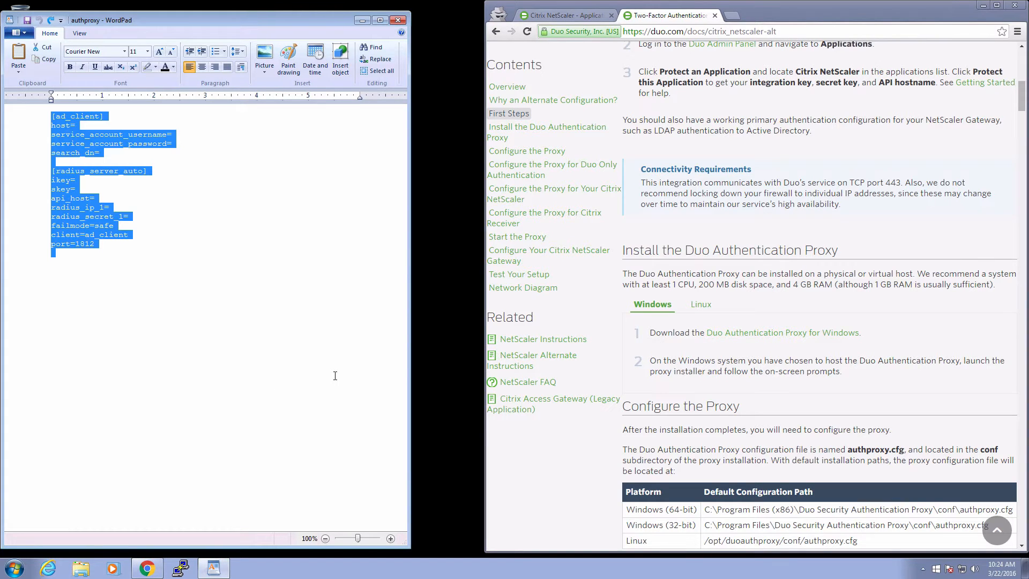
pyautogui.press('Delete')
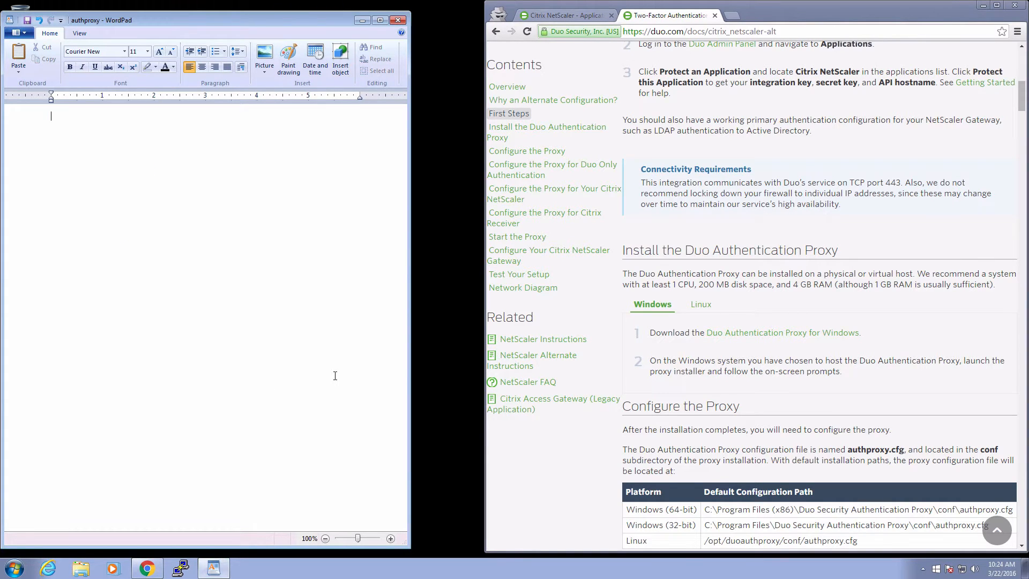
pyautogui.write('[duo')
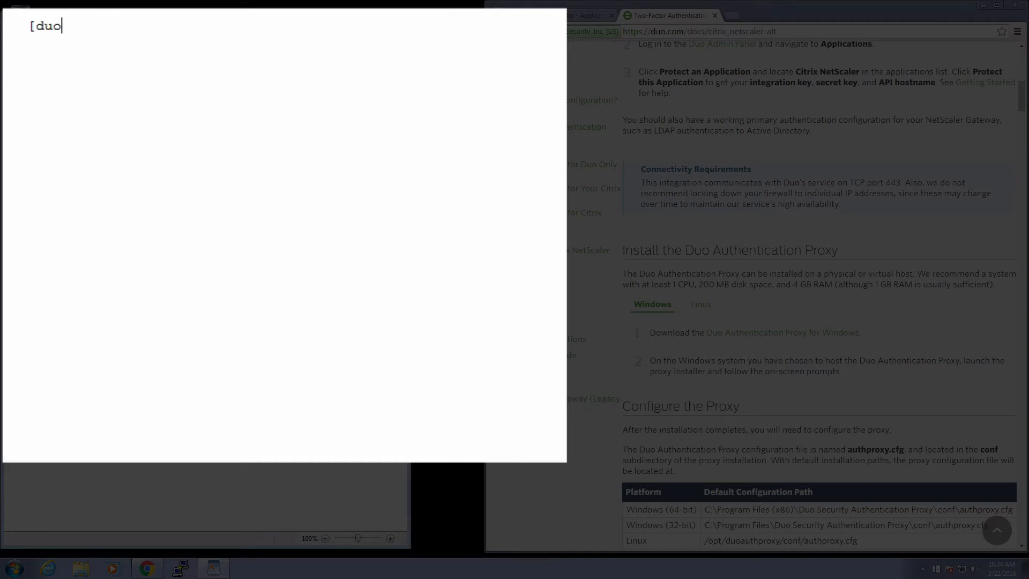
pyautogui.write('_only_client]')
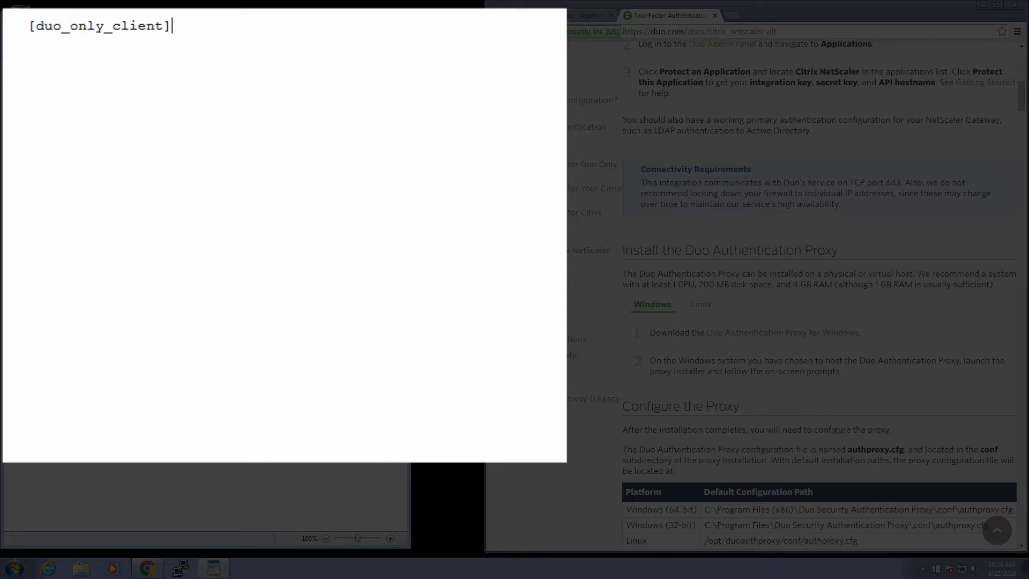
pyautogui.press('Return')
pyautogui.press('Return')
pyautogui.write('[radius_server_iframe')
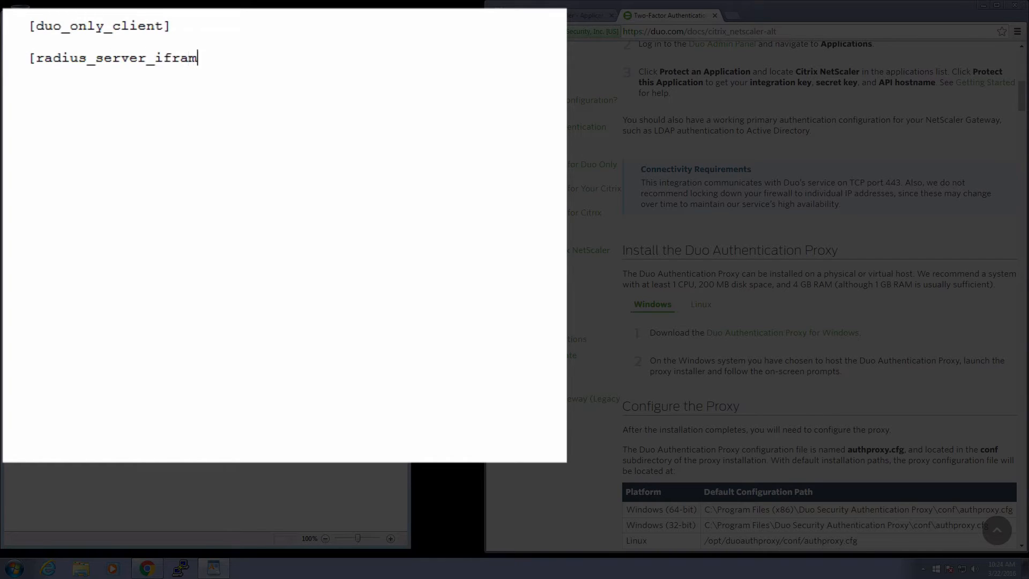
pyautogui.write(']')
pyautogui.press('Return')
pyautogui.write('type=citrix_netscaler')
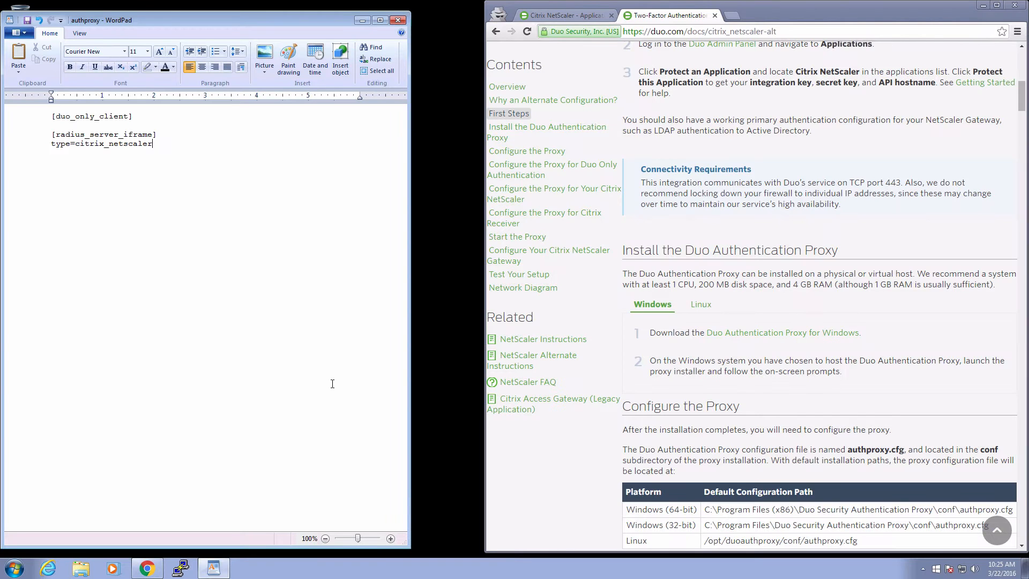
pyautogui.press('Return')
# Add an ikey= line holding the integration key copied from the Duo application page.
pyautogui.write('ikey=')
pyautogui.click(563, 15)
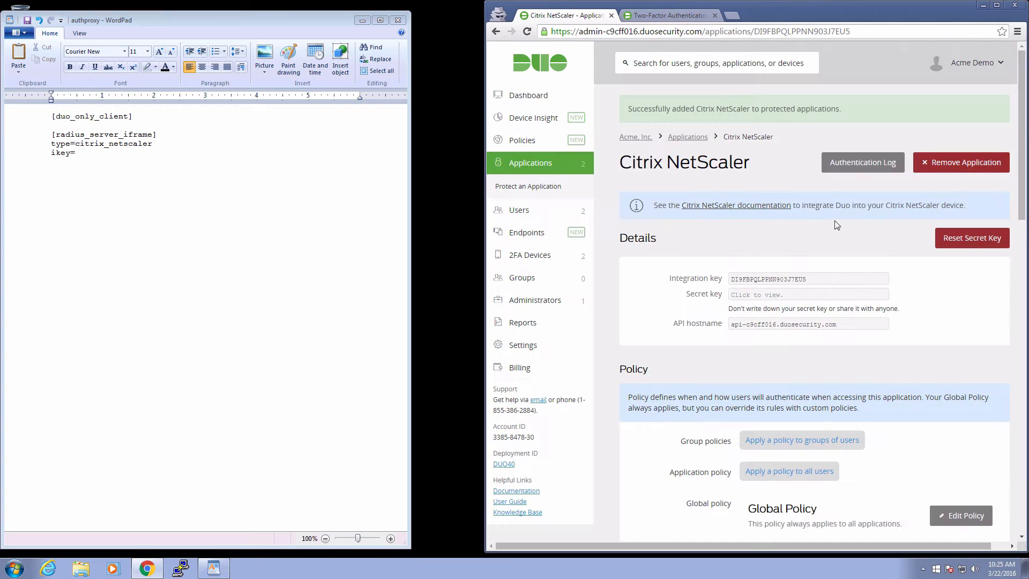
pyautogui.doubleClick(829, 281)
pyautogui.hotkey('ctrl', 'c')
pyautogui.click(287, 229)
pyautogui.hotkey('ctrl', 'v')
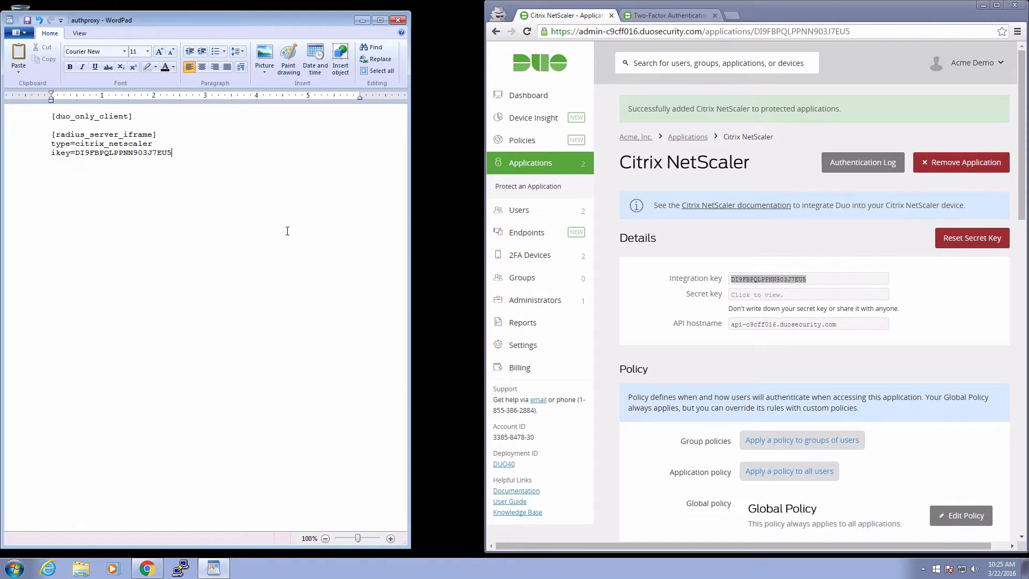
pyautogui.press('Return')
# Add an skey= line holding the copied Duo secret key.
pyautogui.write('skey=')
pyautogui.doubleClick(772, 296)
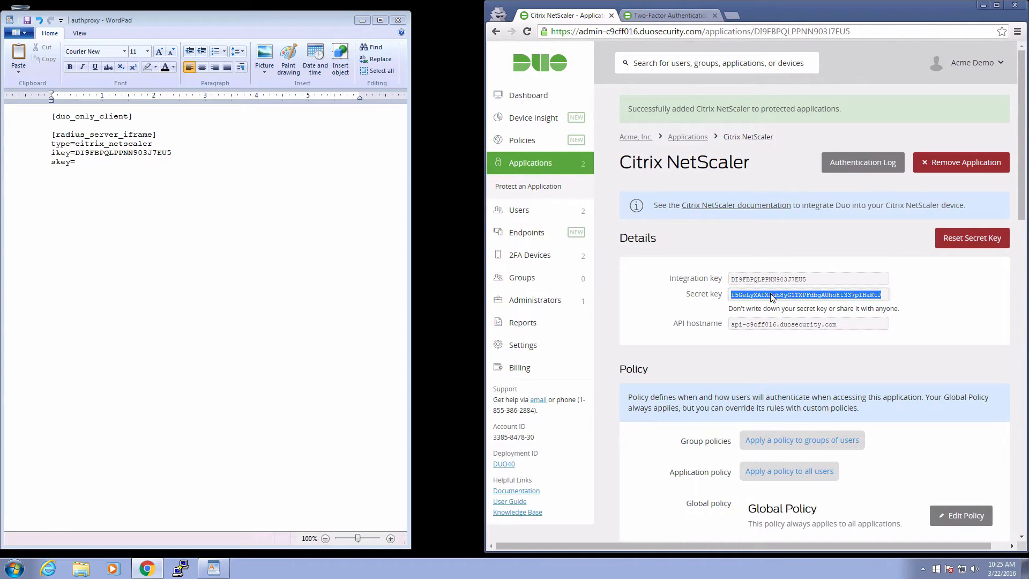
pyautogui.hotkey('ctrl', 'c')
pyautogui.click(320, 226)
pyautogui.hotkey('ctrl', 'v')
pyautogui.press('Return')
# Add an api_host= line holding the copied Duo API hostname.
pyautogui.write('api')
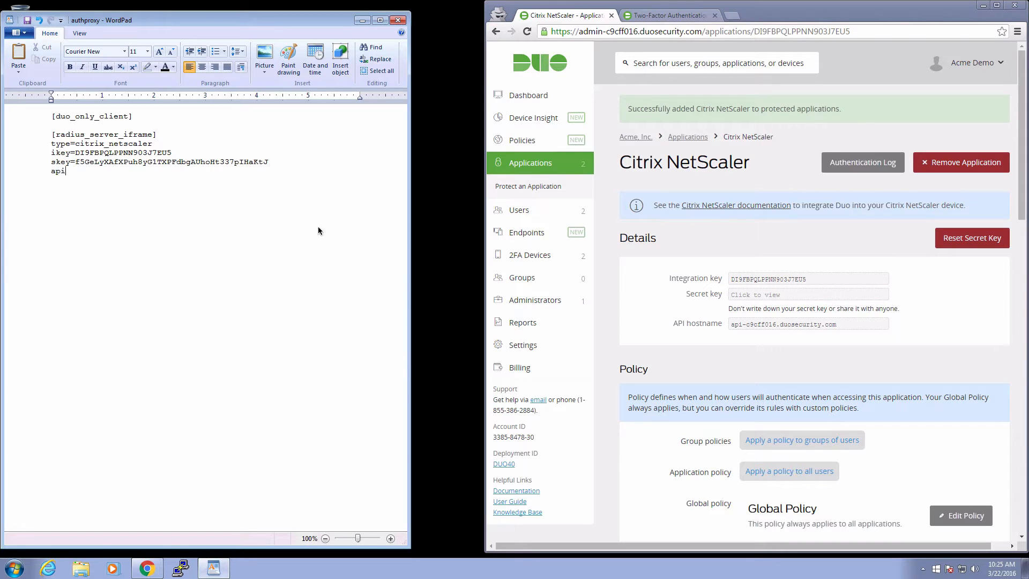
pyautogui.write('_host=')
pyautogui.click(772, 325)
pyautogui.hotkey('ctrl', 'c')
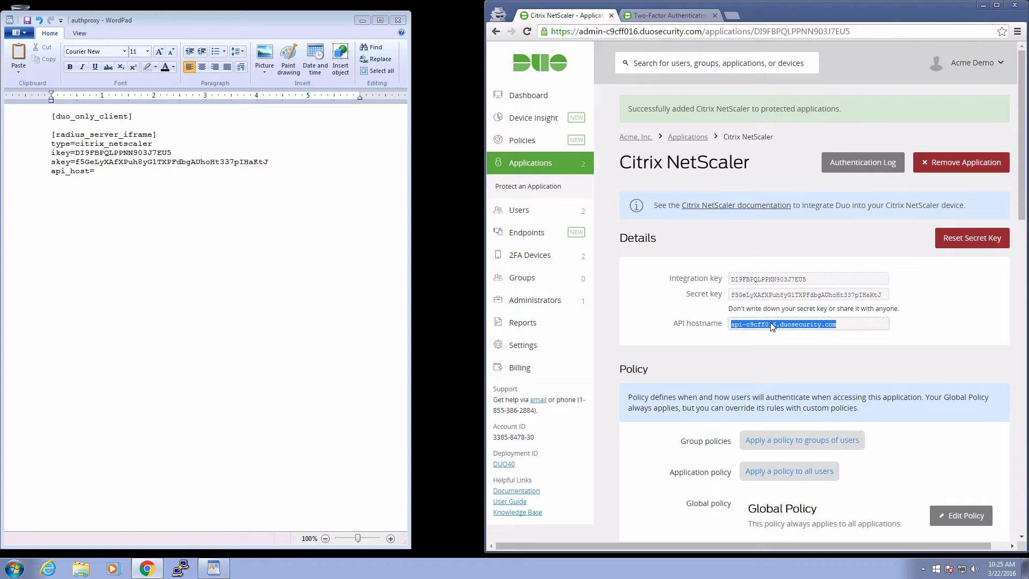
pyautogui.click(274, 255)
pyautogui.hotkey('ctrl', 'v')
pyautogui.press('Return')
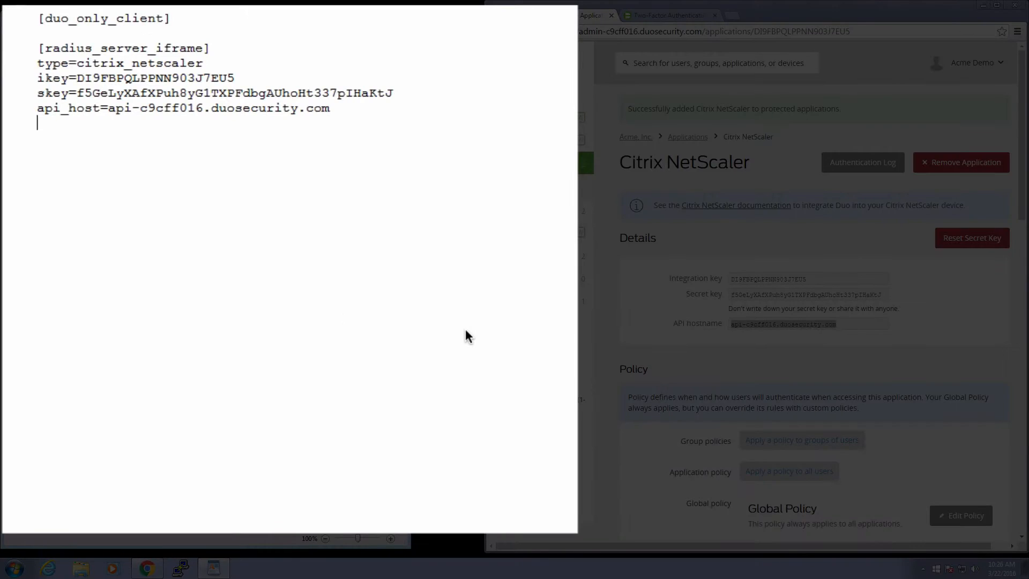
# Add failmode=safe, client=duo_only_client and radius_ip_1=5.6.7.8 to the iframe section.
pyautogui.write('failmode=safe')
pyautogui.press('Return')
pyautogui.write('c')
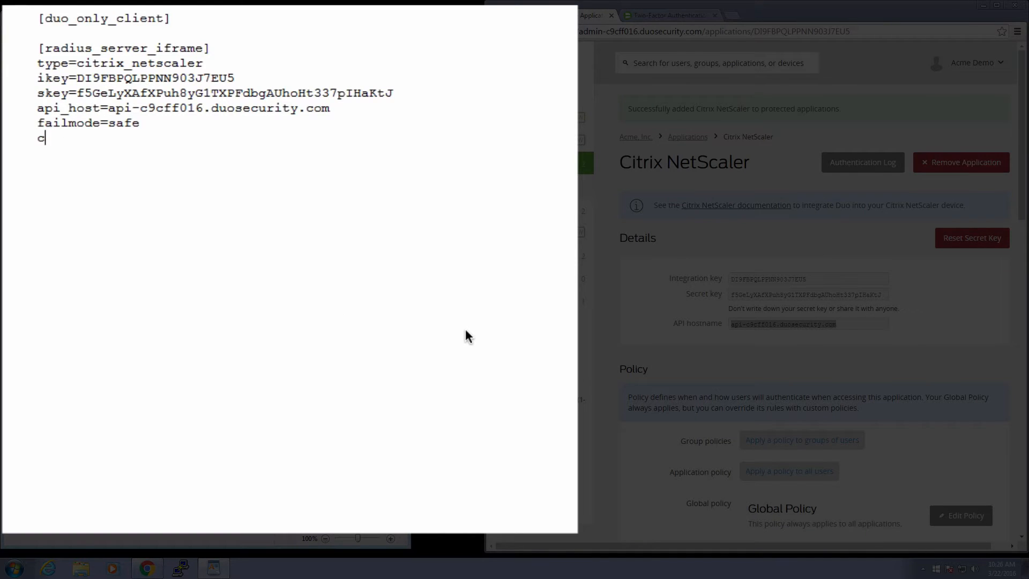
pyautogui.write('lient=duo_only')
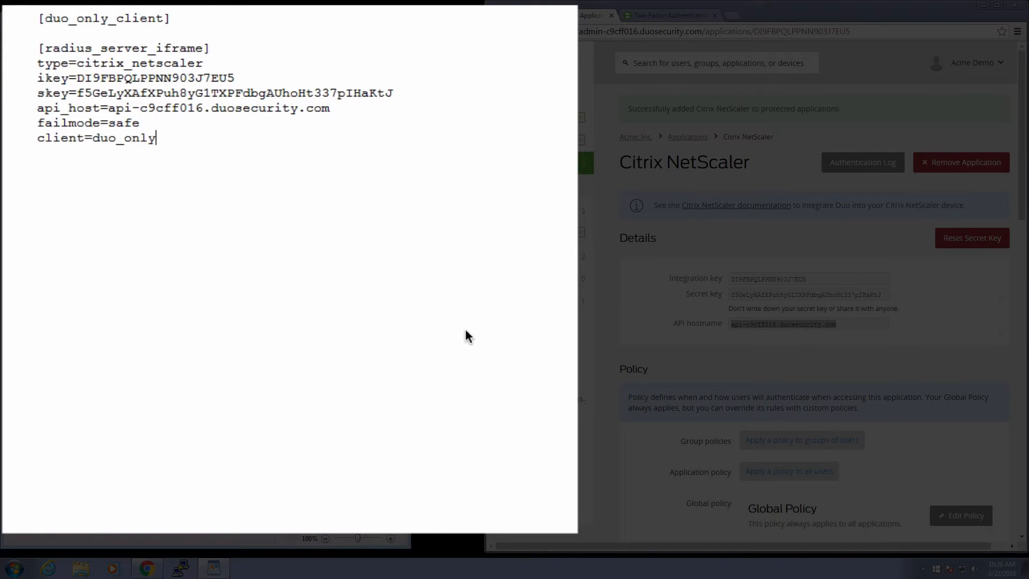
pyautogui.write('_client')
pyautogui.press('Return')
pyautogui.write('radius_ip_1=5.6')
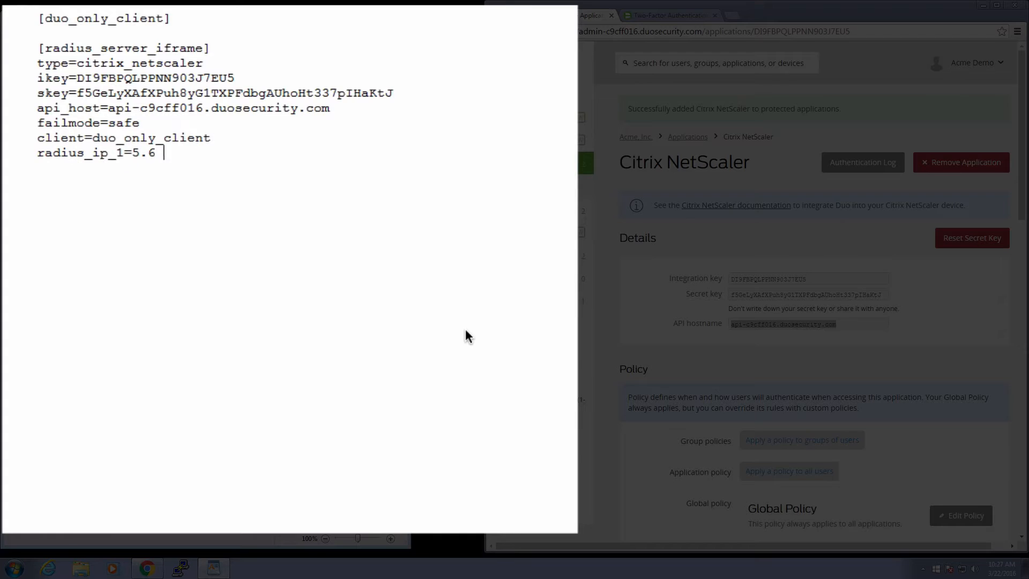
pyautogui.write('.7.8')
# Add the RADIUS shared secret and port=1812, then start a [radius_server_duo_only] header.
pyautogui.press('Return')
pyautogui.write('radius_secret_1=radi')
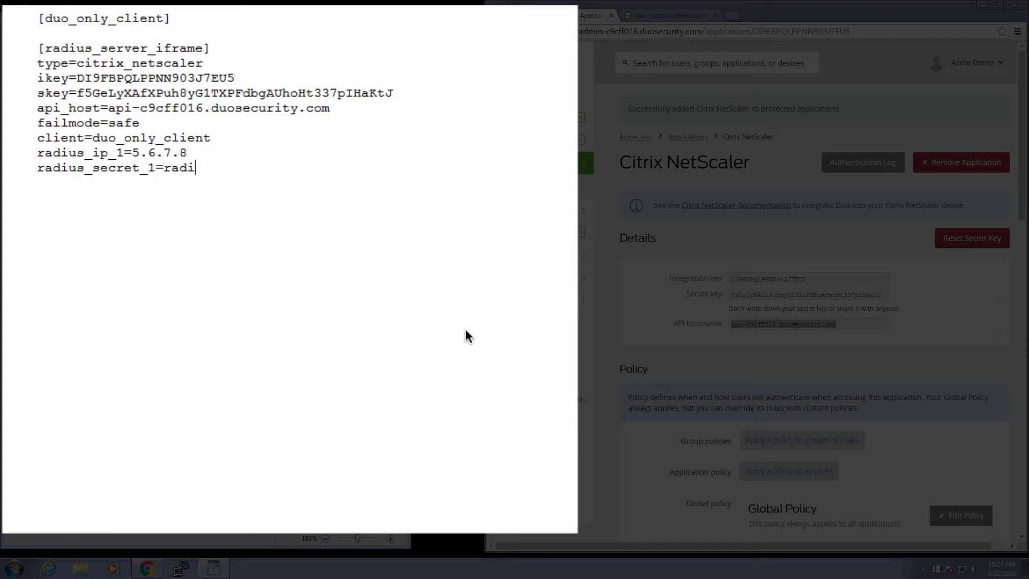
pyautogui.write('ussecret')
pyautogui.press('Return')
pyautogui.write('port=1812')
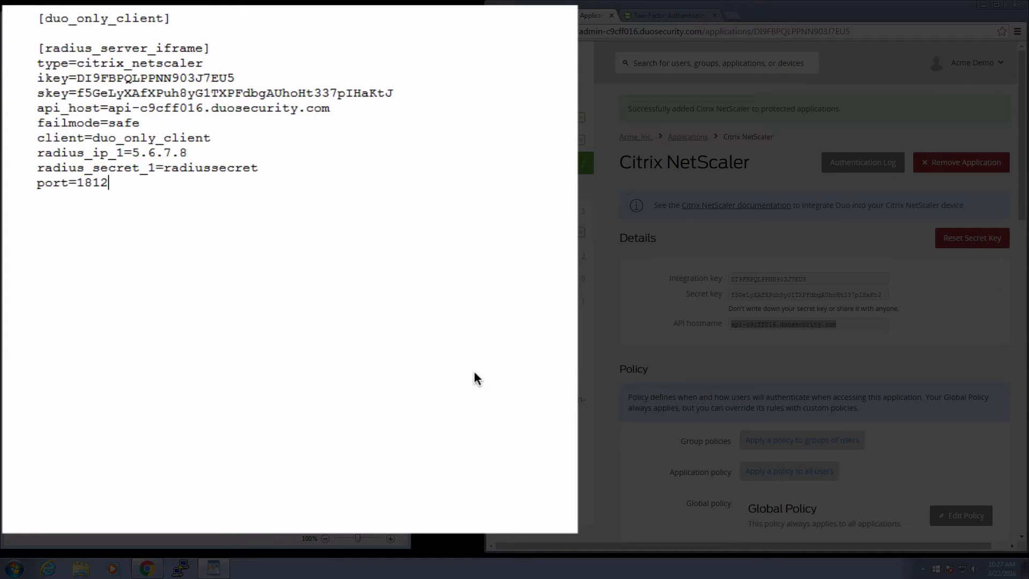
pyautogui.press('Return')
pyautogui.press('Return')
pyautogui.write('[radius_server_duo')
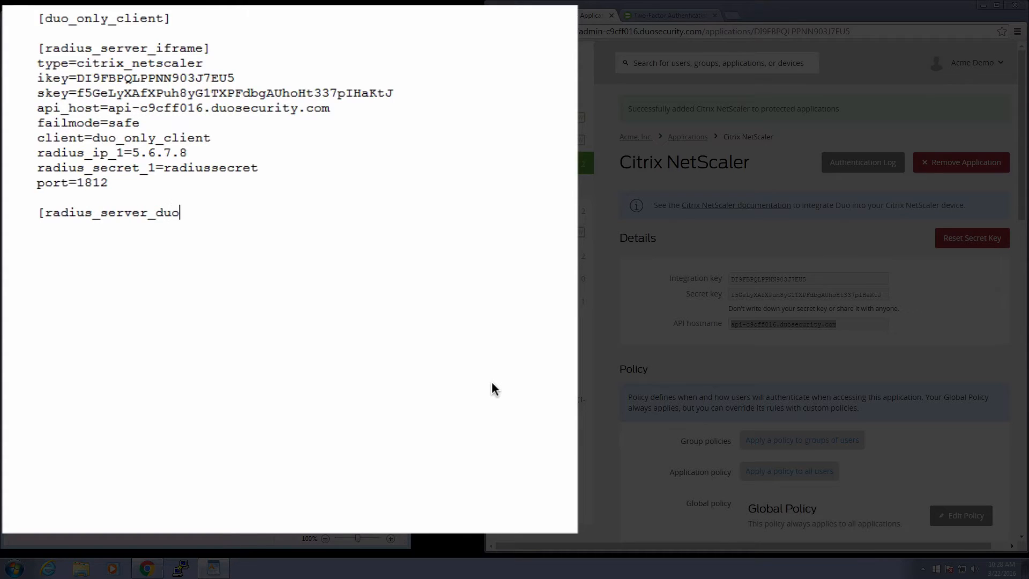
pyautogui.write('_only]')
# Copy the ikey, skey and api_host lines under the [radius_server_duo_only] header.
pyautogui.press('Return')
pyautogui.moveTo(332, 107); pyautogui.dragTo(17, 86)
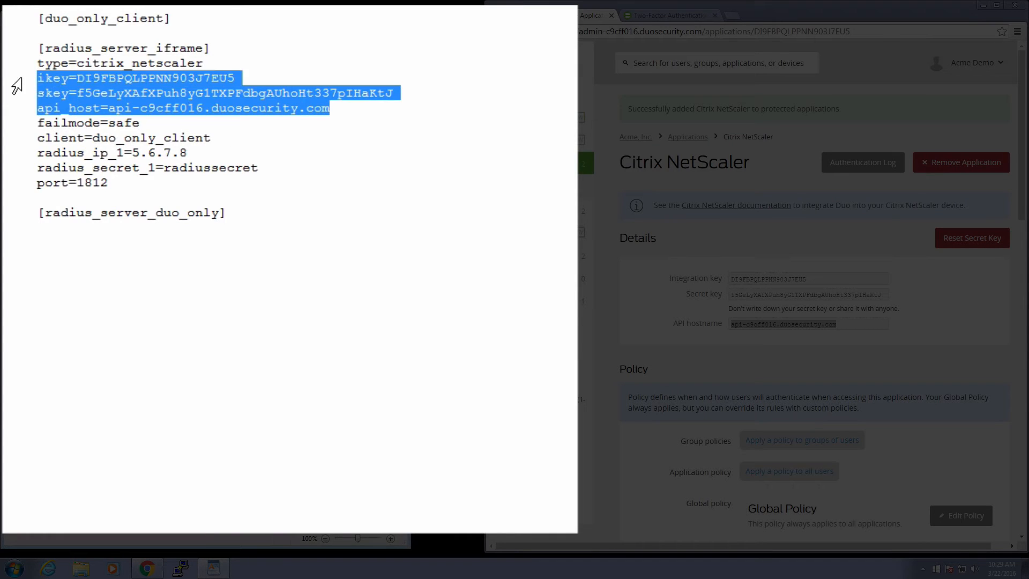
pyautogui.click(195, 236)
pyautogui.hotkey('ctrl', 'v')
# Add failmode=safe, radius_ip_1=5.6.7.8, the RADIUS shared secret and port=18120 lines.
pyautogui.press('Return')
pyautogui.write('failmode=safe')
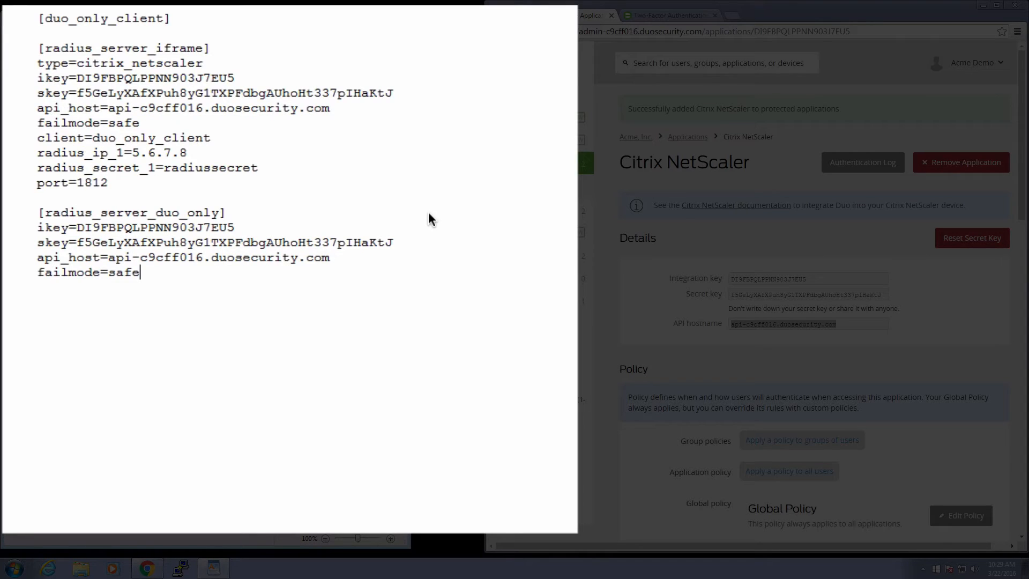
pyautogui.press('Return')
pyautogui.write('radius_ip_1=5.6.7.8')
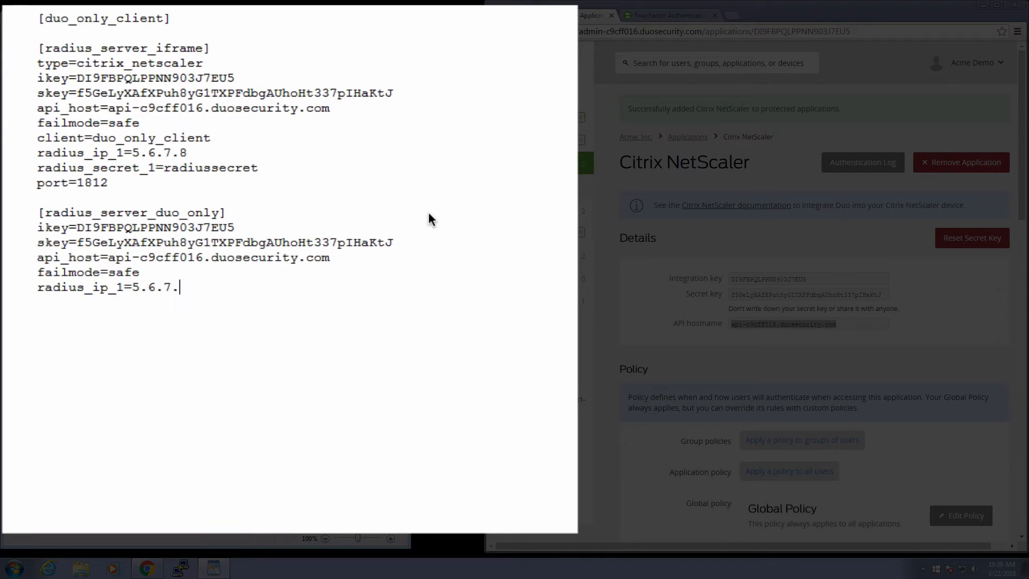
pyautogui.press('Return')
pyautogui.write('radius_secret_1=radiussecret')
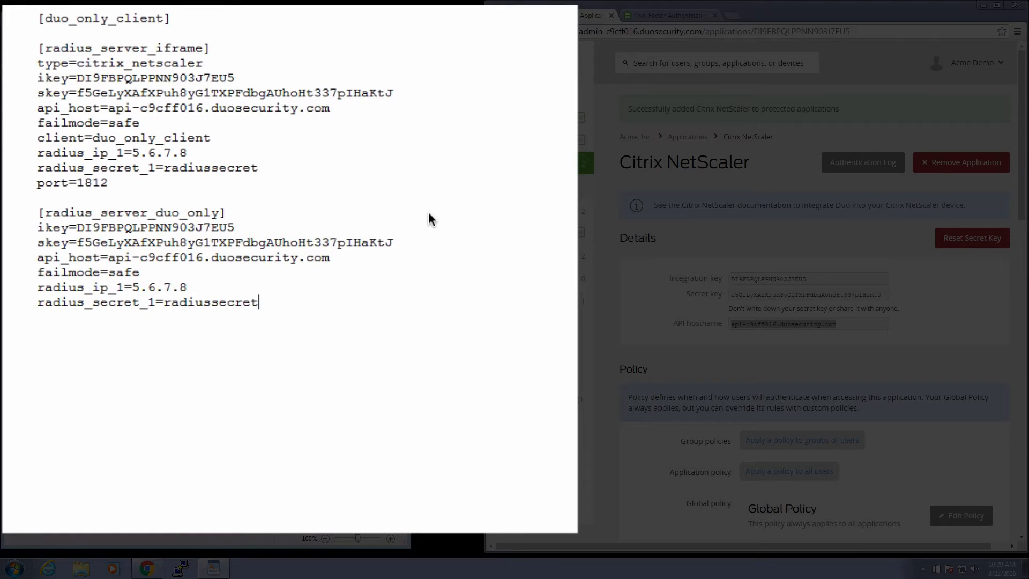
pyautogui.press('Return')
pyautogui.write('port=18120')
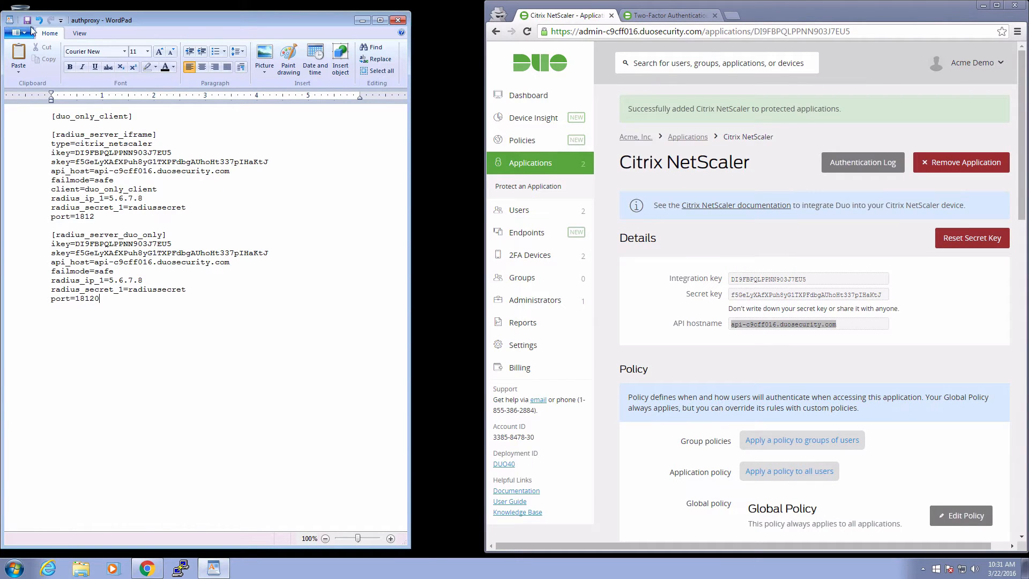
# Save authproxy as plain text and run net start DuoAuthProxy in an elevated command prompt.
pyautogui.click(27, 20)
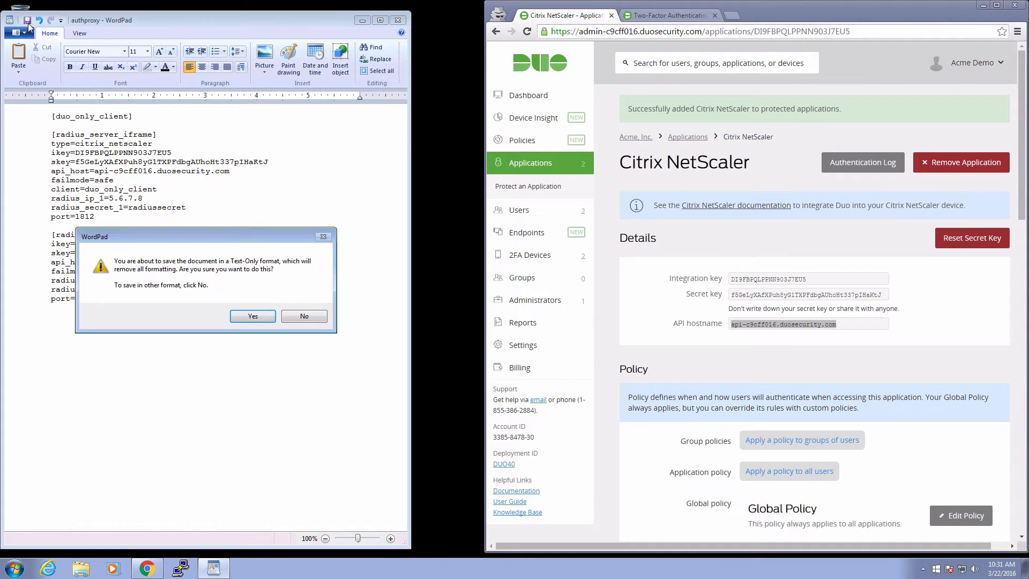
pyautogui.click(254, 316)
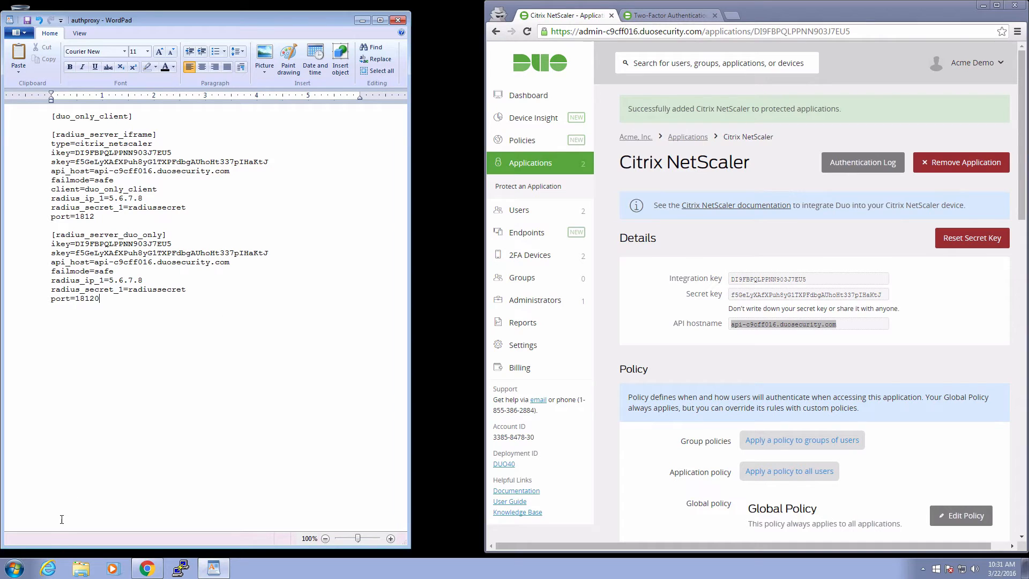
pyautogui.click(15, 568)
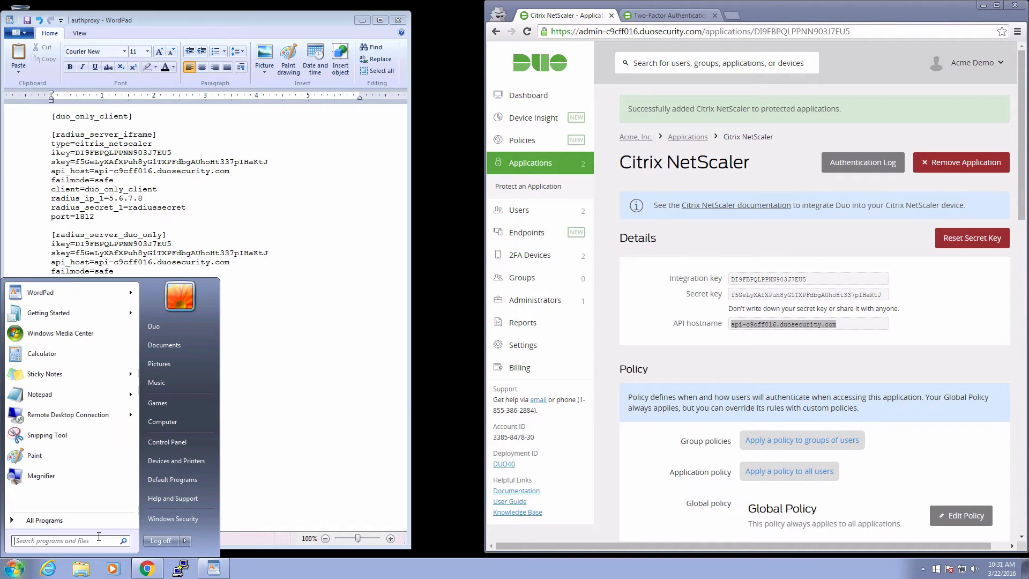
pyautogui.write('cmd')
pyautogui.rightClick(98, 309)
pyautogui.click(140, 327)
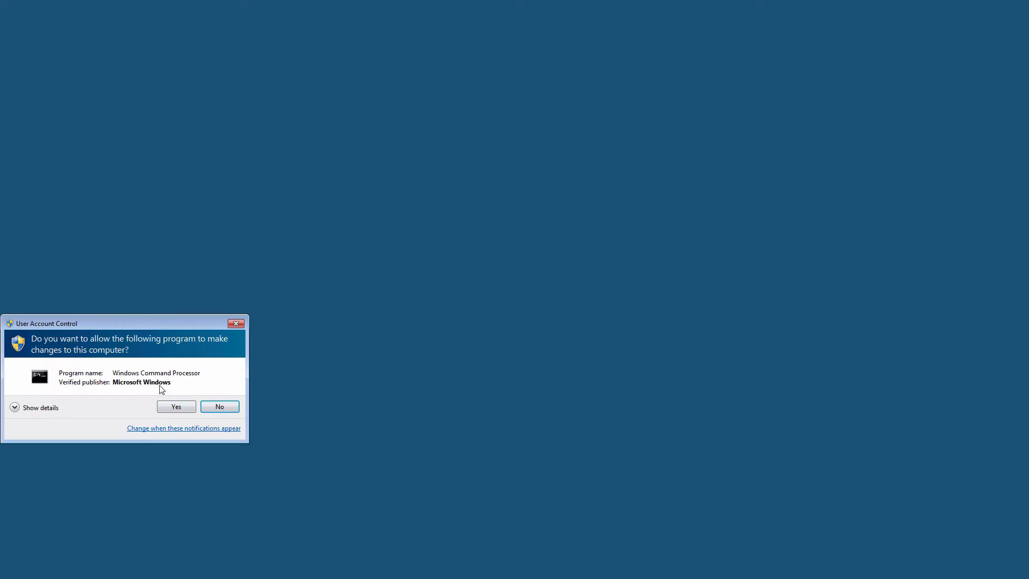
pyautogui.click(168, 403)
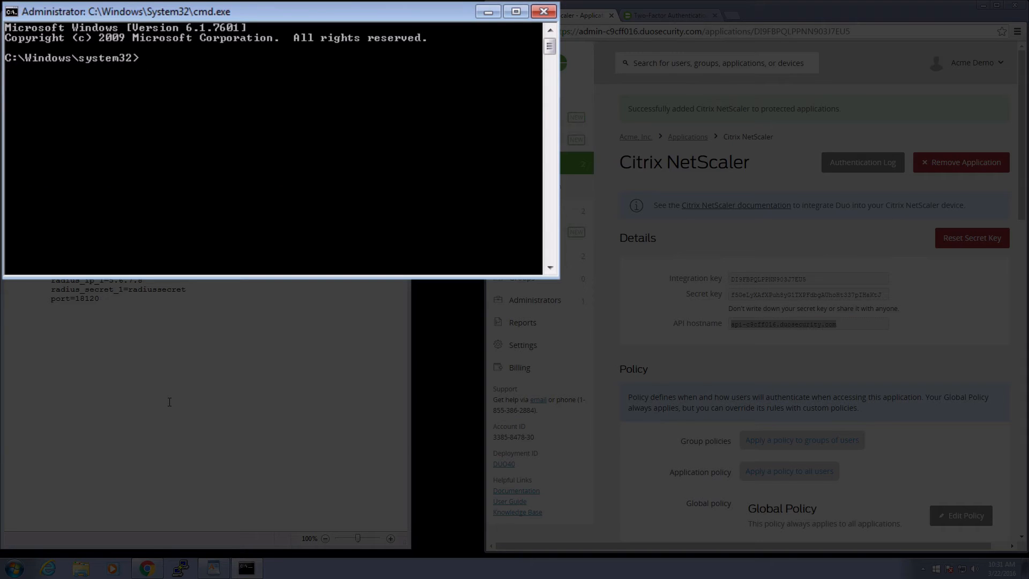
pyautogui.write('net start DuoAuthProxy')
pyautogui.press('Return')
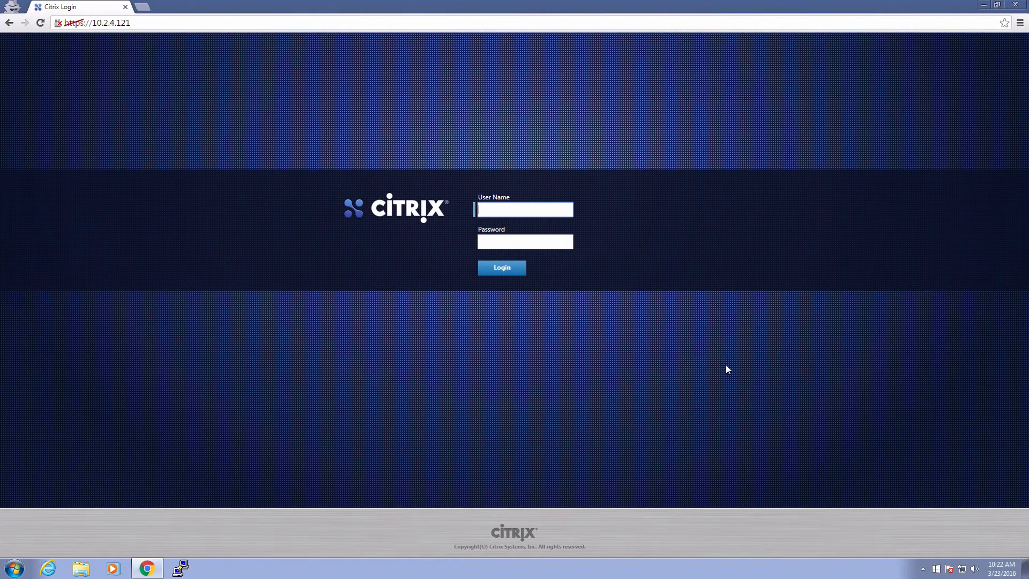
# Log in to NetScaler VPX with the administrator username and password.
pyautogui.write('nsroot')
pyautogui.press('Tab')
pyautogui.write('nsroot')
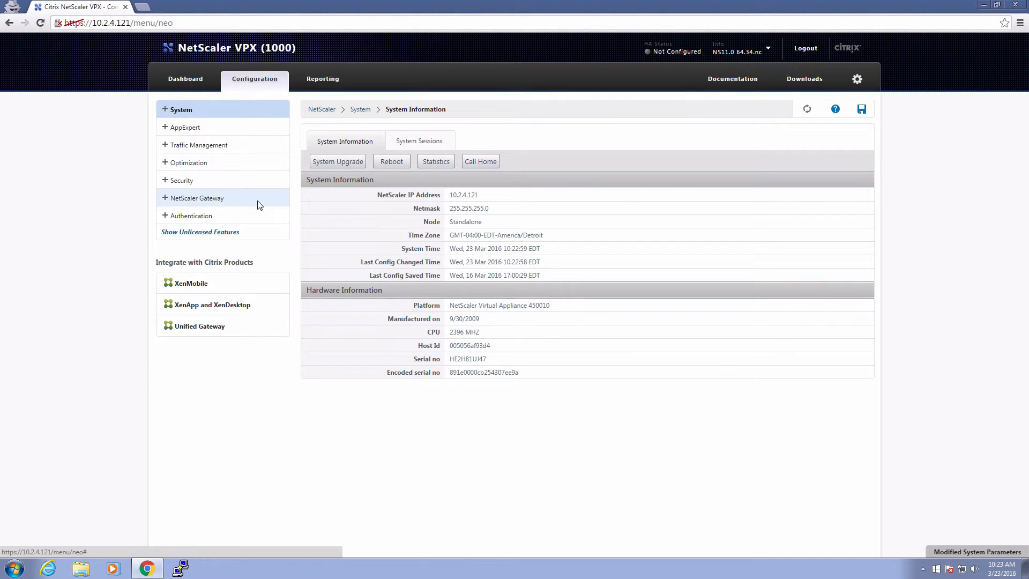
# Open the Acme Server NetScaler Gateway virtual server for editing.
pyautogui.click(259, 202)
pyautogui.click(237, 228)
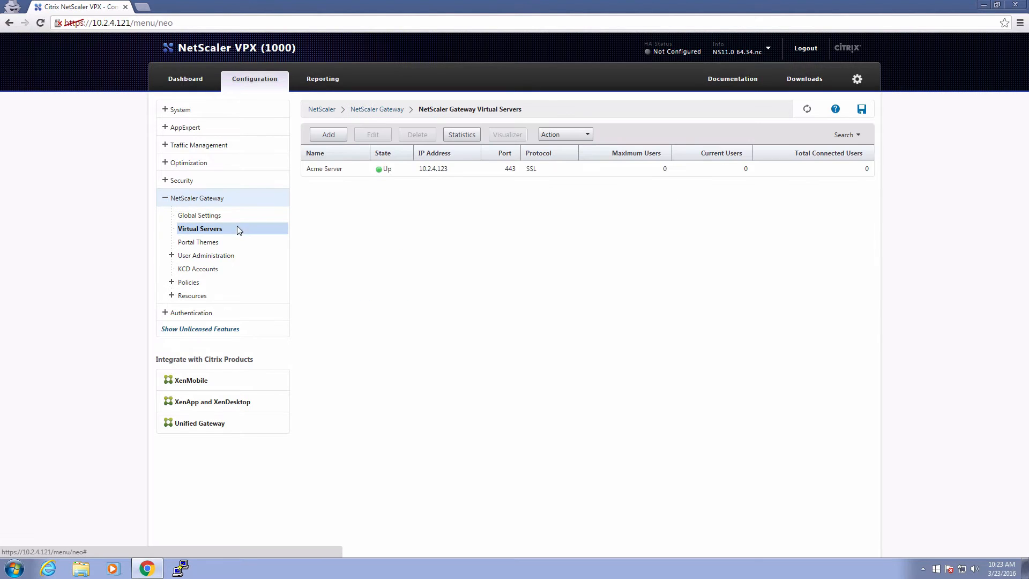
pyautogui.click(343, 170)
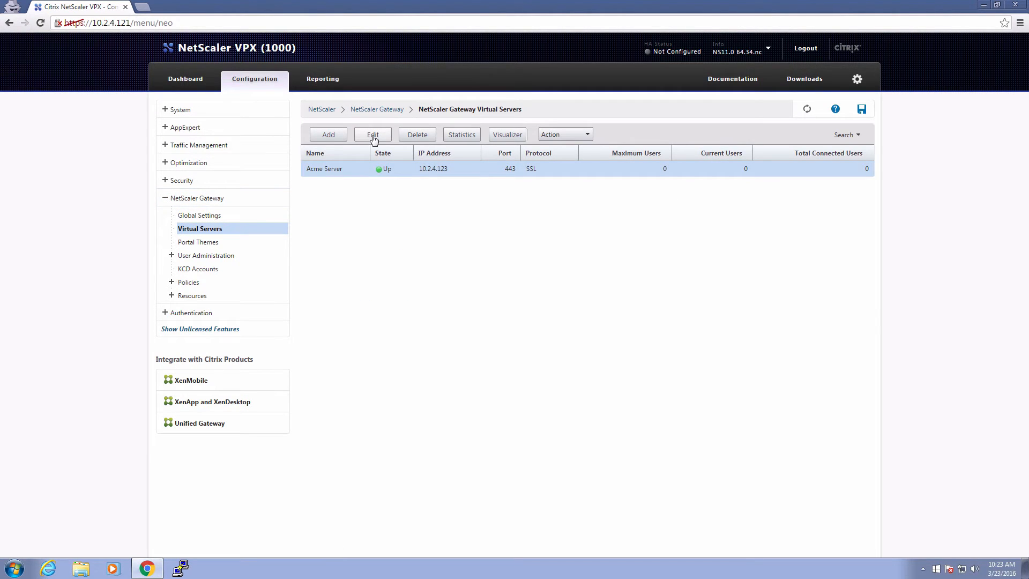
pyautogui.click(373, 136)
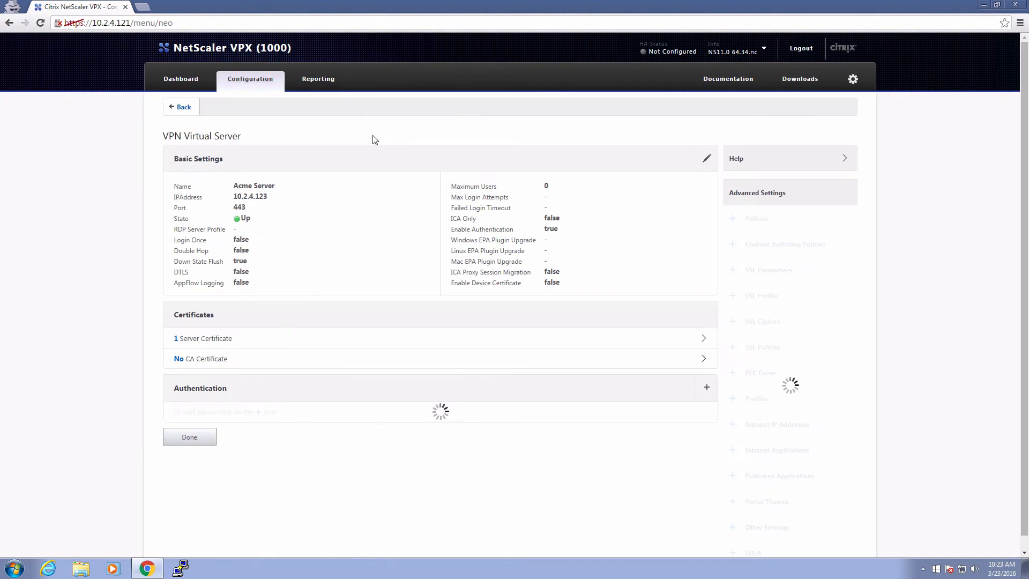
# Add a Secondary RADIUS authentication policy binding at priority 100.
pyautogui.click(709, 391)
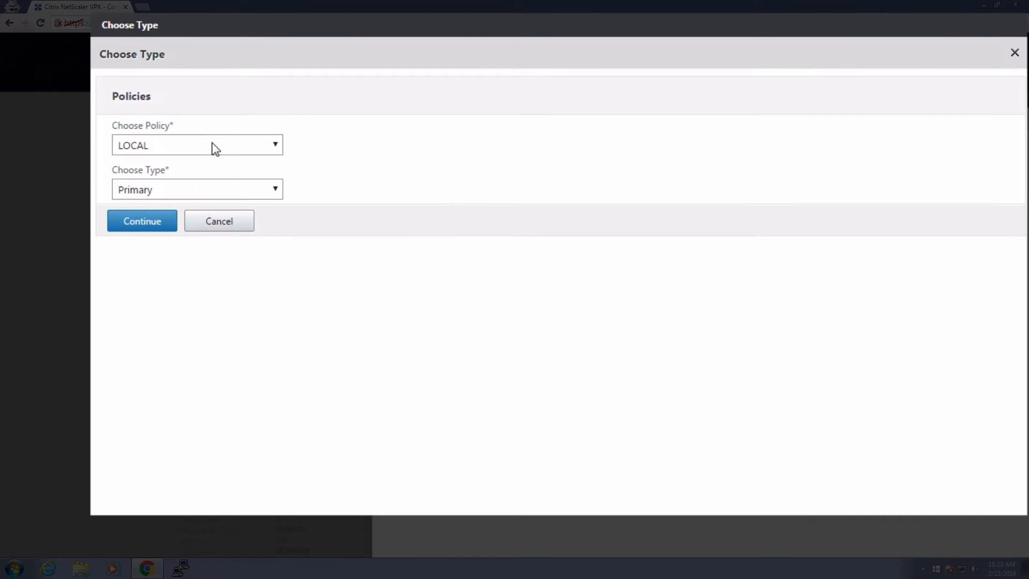
pyautogui.click(214, 146)
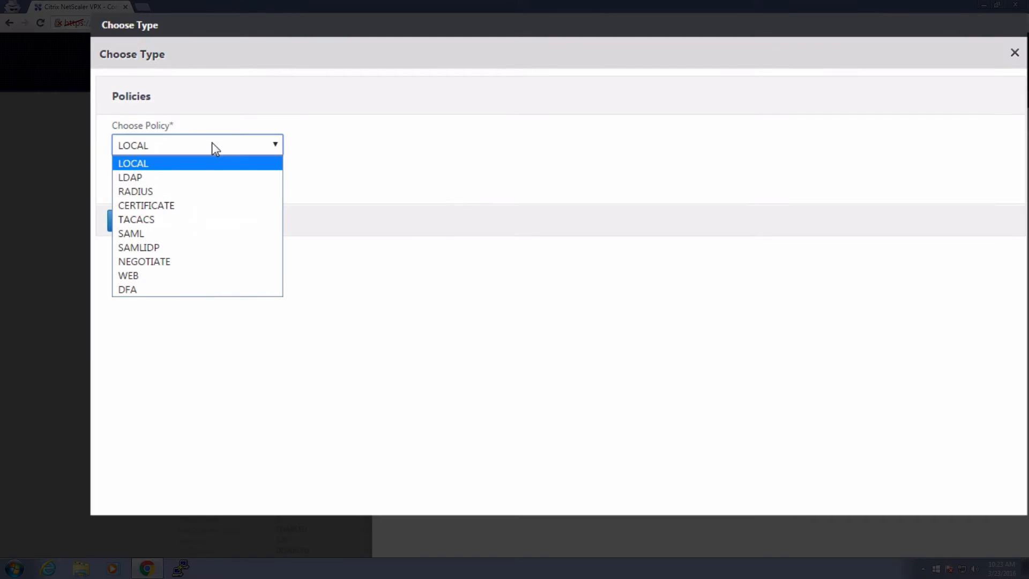
pyautogui.click(199, 193)
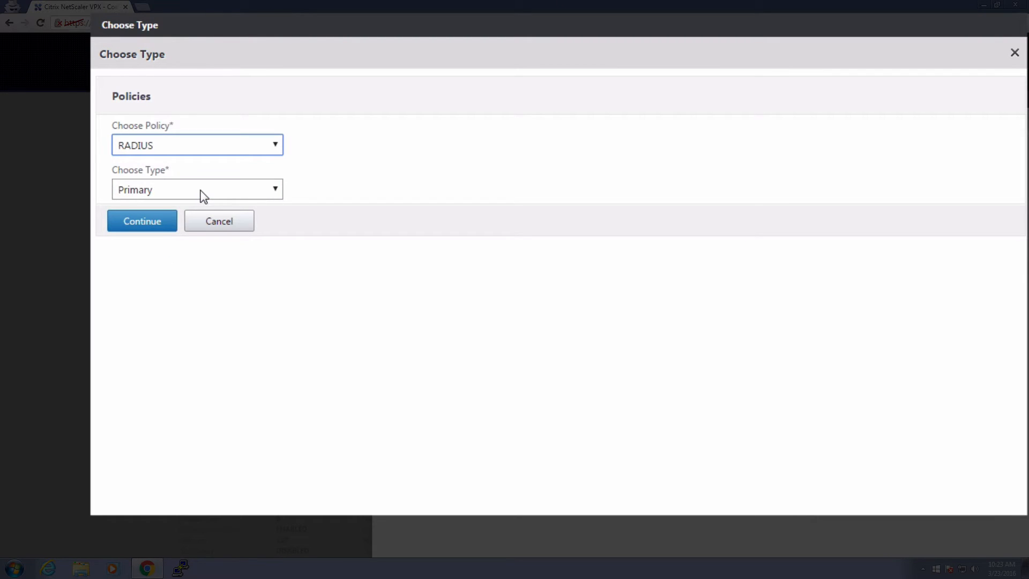
pyautogui.click(204, 196)
pyautogui.click(195, 221)
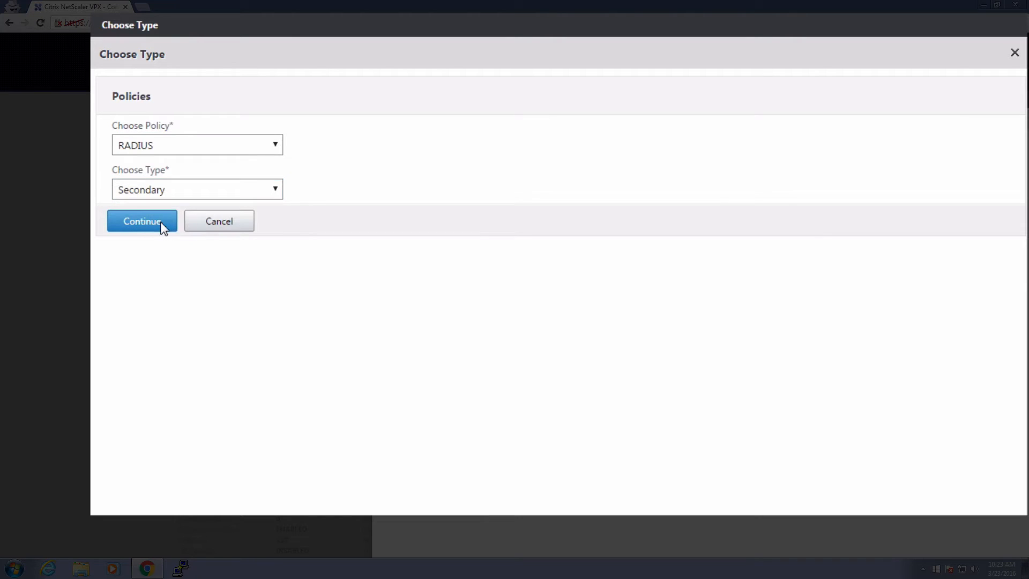
pyautogui.click(163, 229)
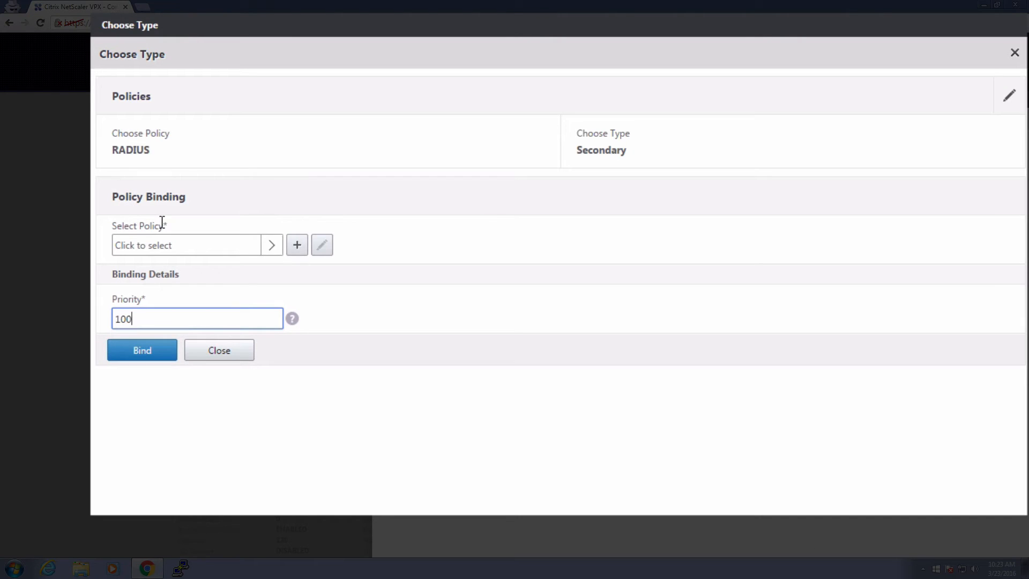
pyautogui.click(297, 246)
# Name the policy Citrix WebPortal and start a RADIUS server named Duo CitrixWebPortal.
pyautogui.click(256, 106)
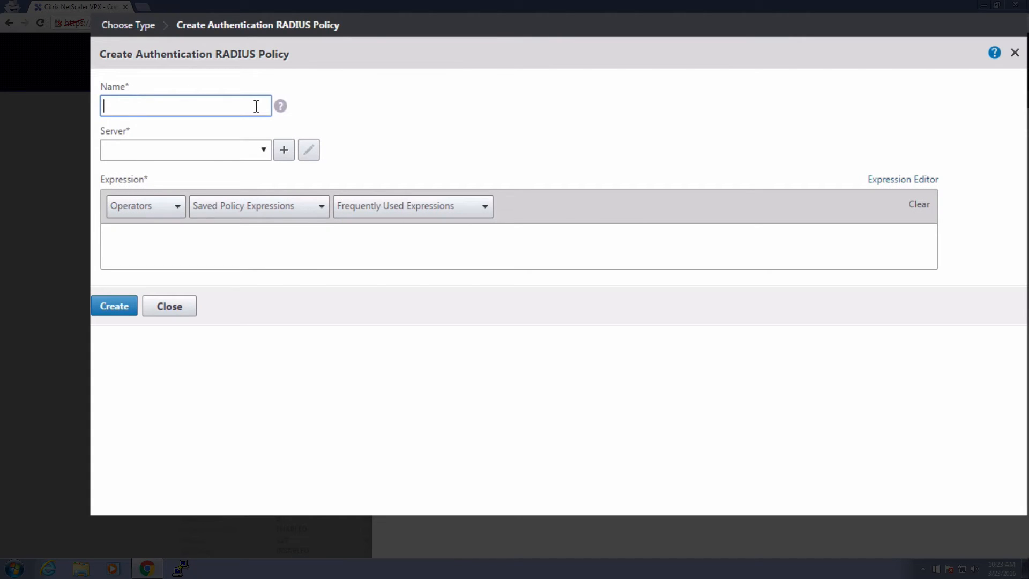
pyautogui.write('Citrix WebPortal')
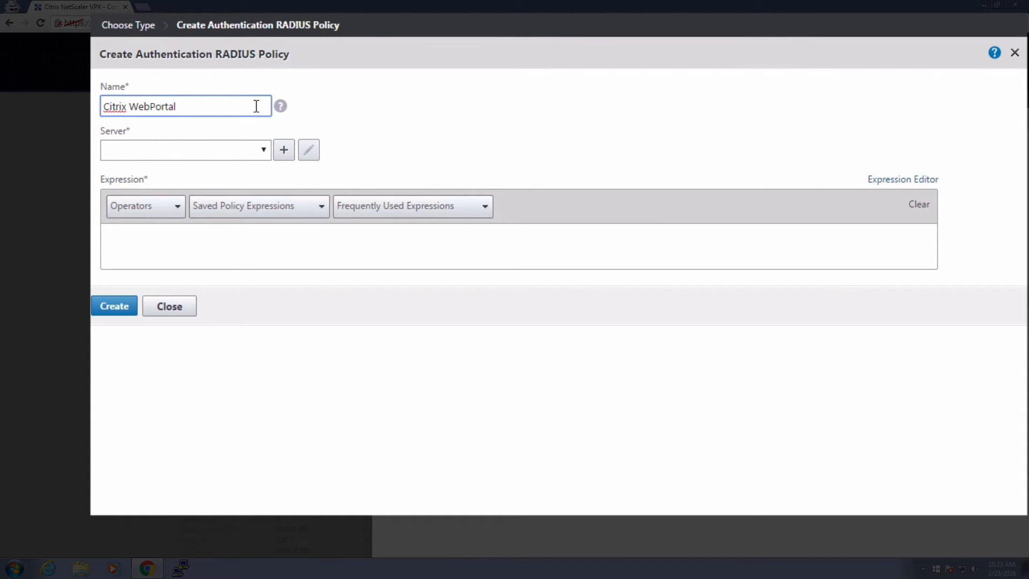
pyautogui.click(285, 150)
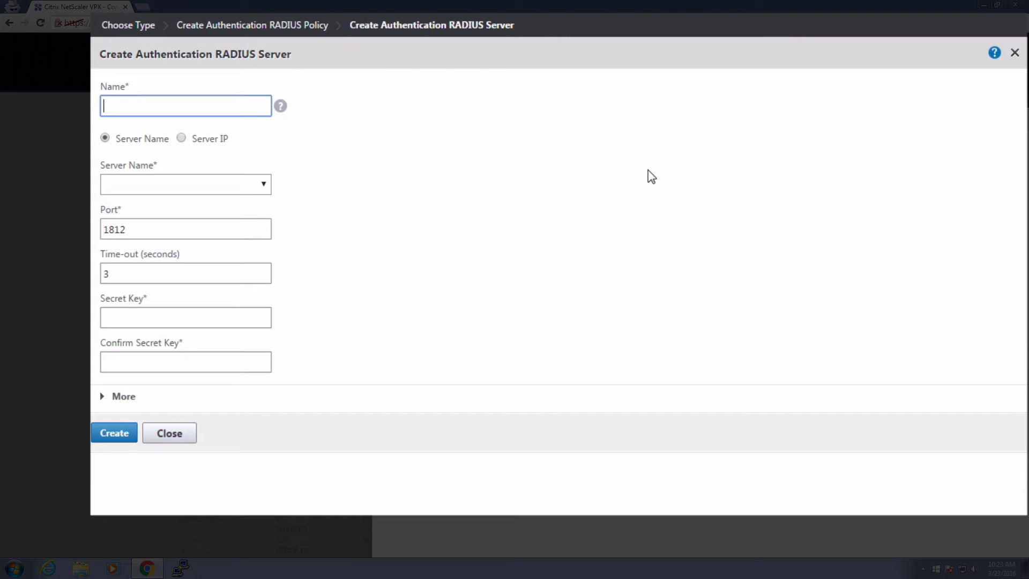
pyautogui.write('Duo CitrixWebPortal')
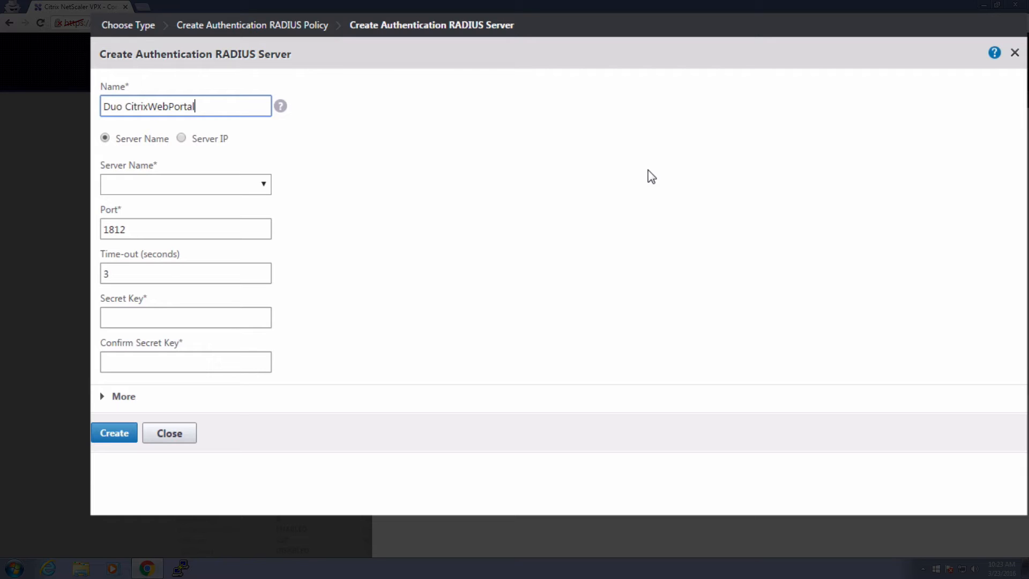
pyautogui.click(181, 138)
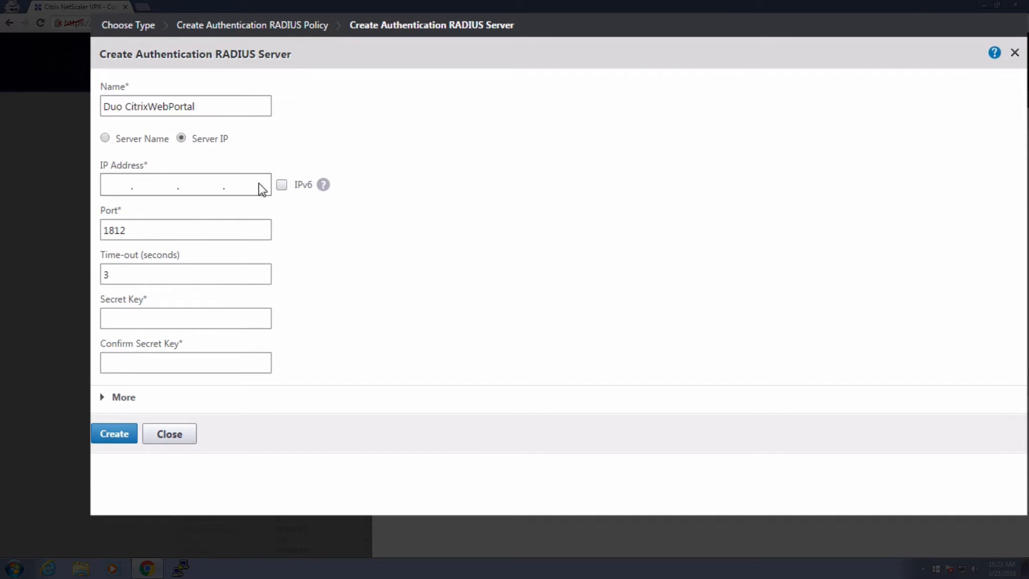
# Create the server with IP 10.2.4.4, port 1812, 60-second time-out and the secret key.
pyautogui.click(121, 182)
pyautogui.write('10 . 2 . 4 . 4')
pyautogui.press('Tab')
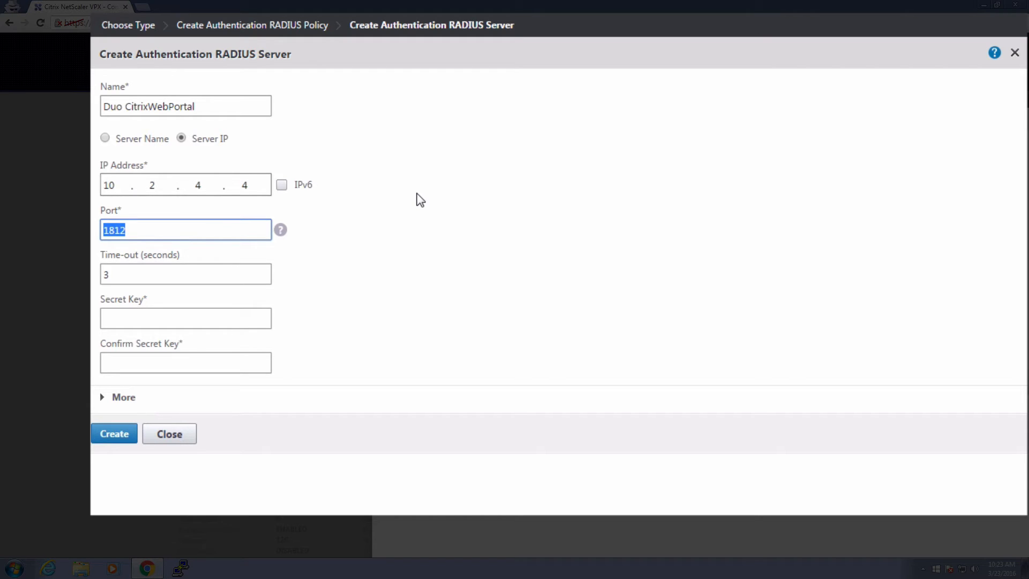
pyautogui.press('Tab')
pyautogui.write('60')
pyautogui.press('Tab')
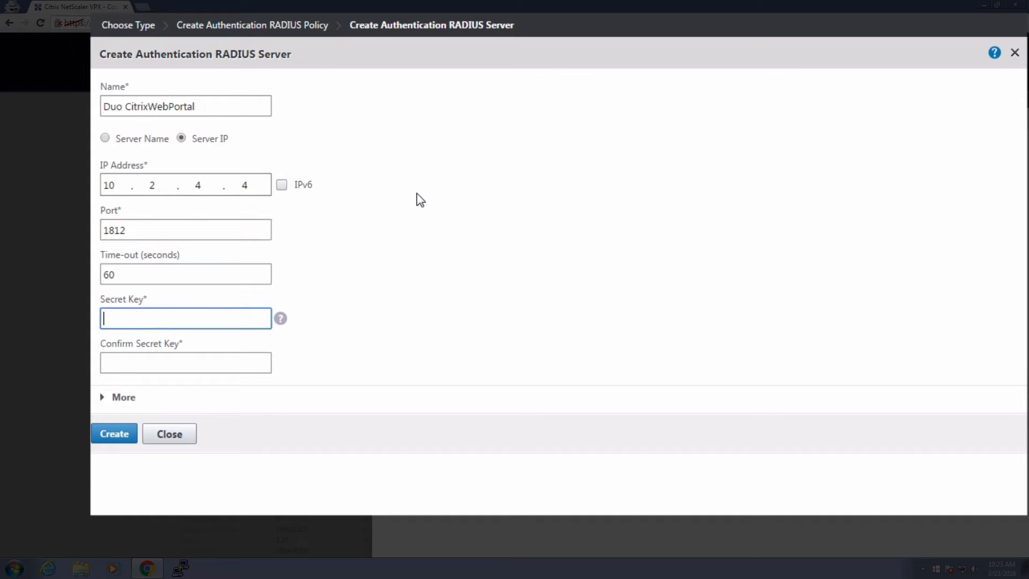
pyautogui.write('•••••••••••••••••••')
pyautogui.press('Tab')
pyautogui.write('•••••••••••••••••••')
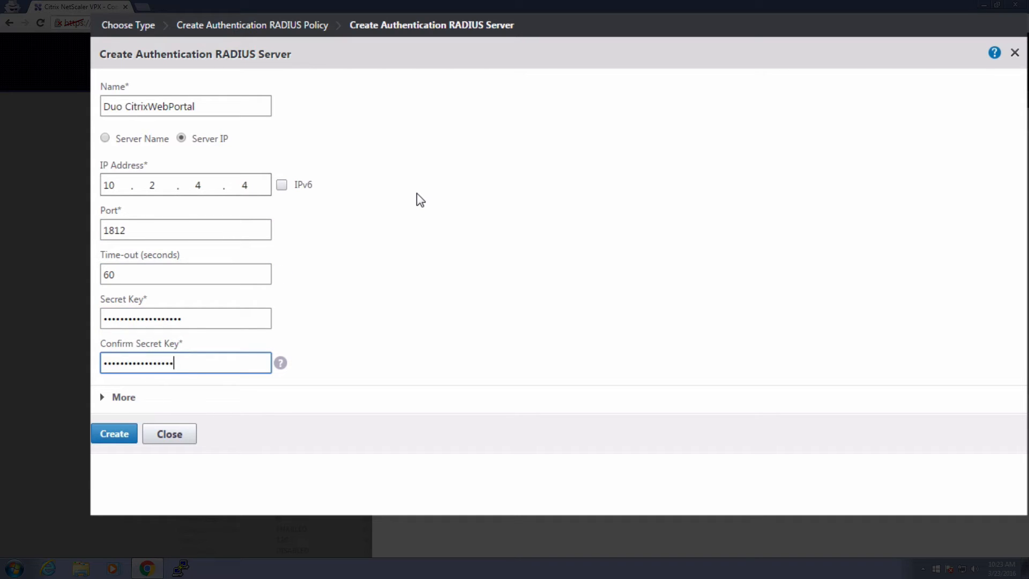
pyautogui.click(133, 434)
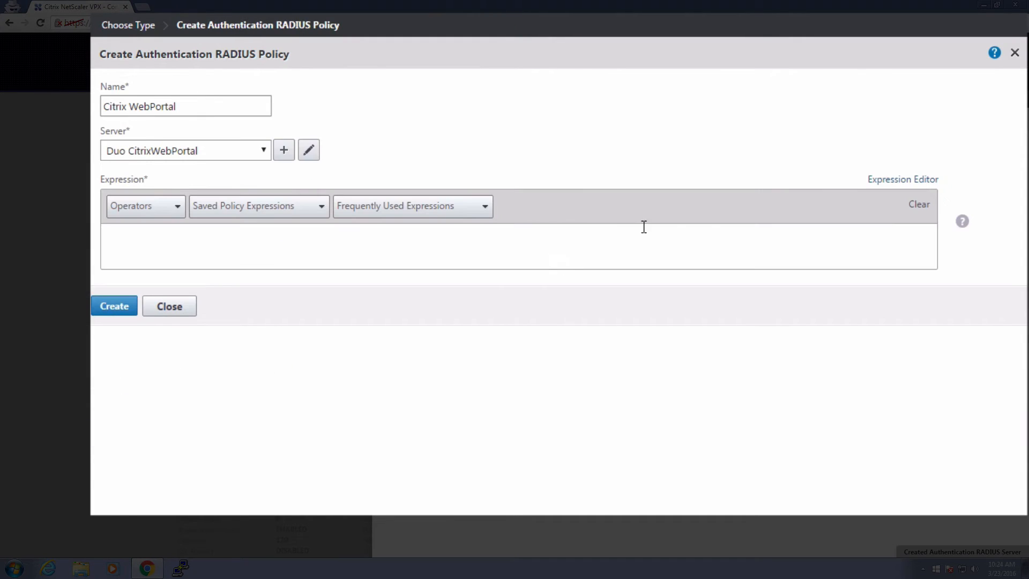
# Create the Citrix WebPortal policy with the rule: User-Agent header NOTCONTAINS CitrixReceiver.
pyautogui.click(884, 181)
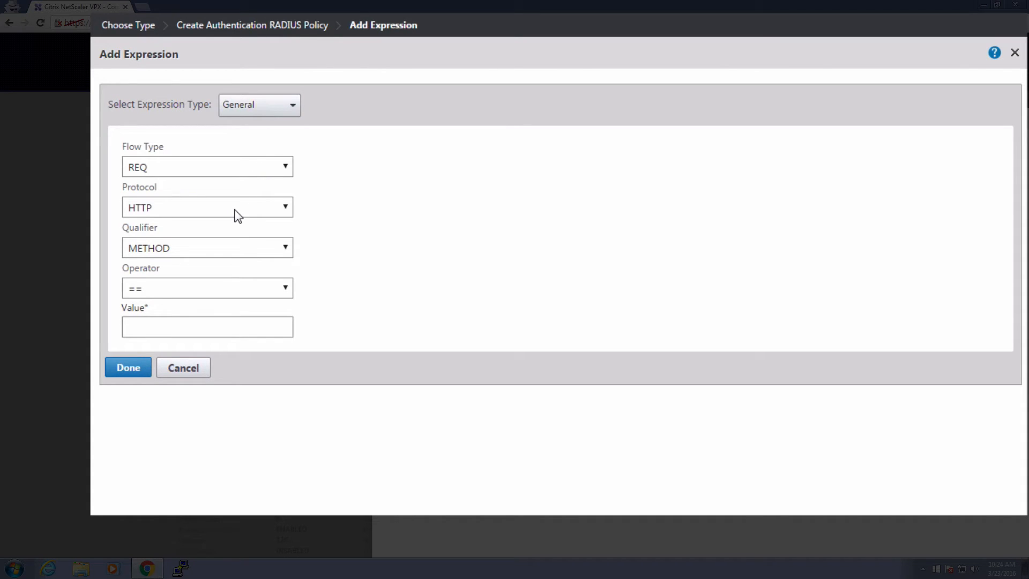
pyautogui.click(220, 253)
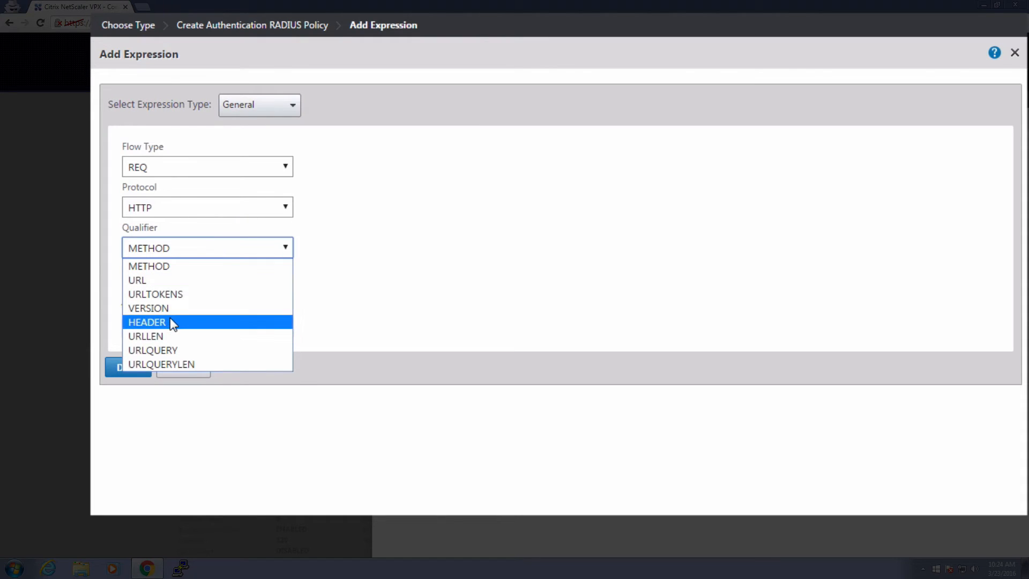
pyautogui.click(171, 322)
pyautogui.click(184, 290)
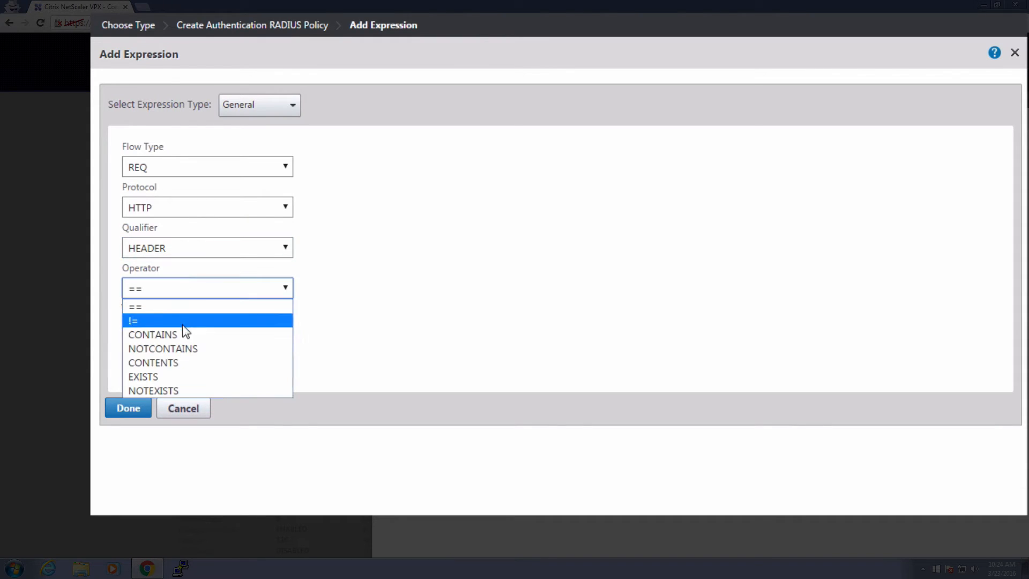
pyautogui.click(181, 348)
pyautogui.click(204, 329)
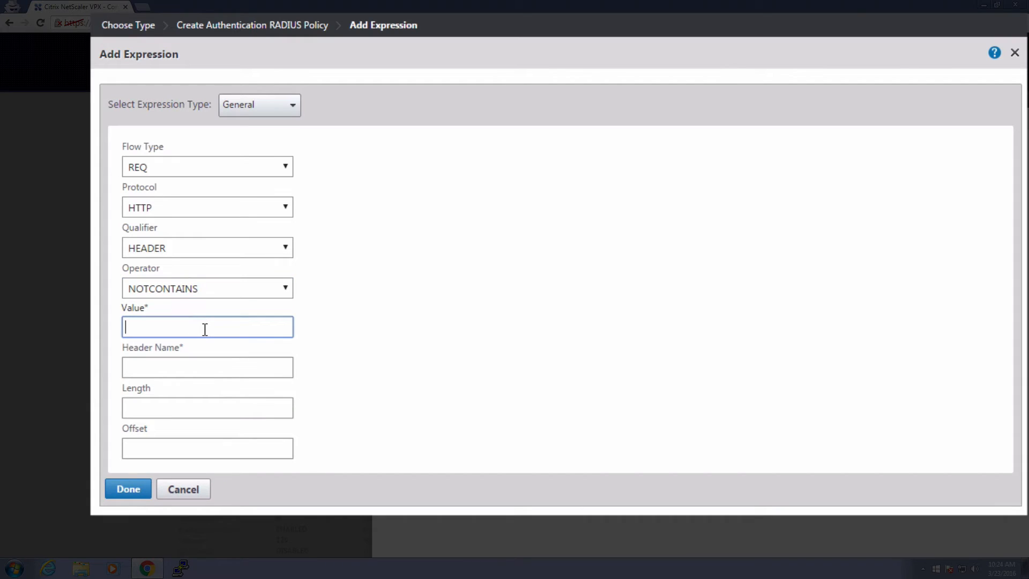
pyautogui.write('CitrixReceiver')
pyautogui.press('Tab')
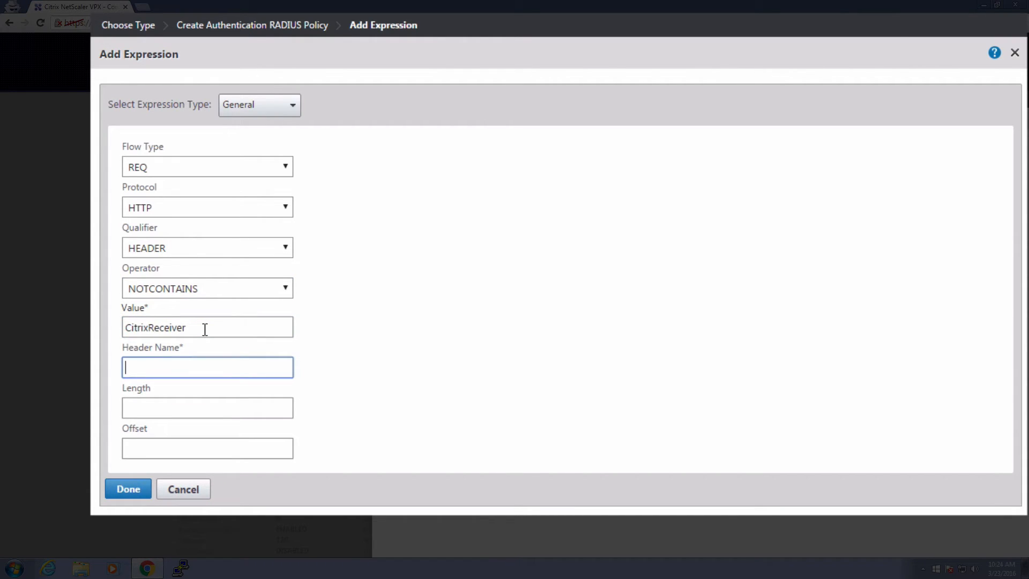
pyautogui.write('User-Agent')
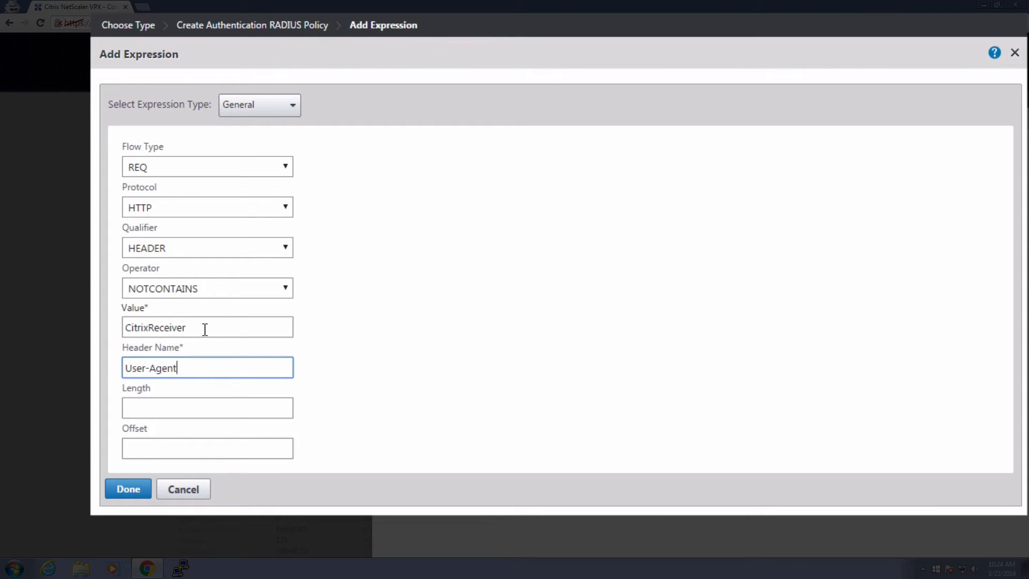
pyautogui.click(128, 490)
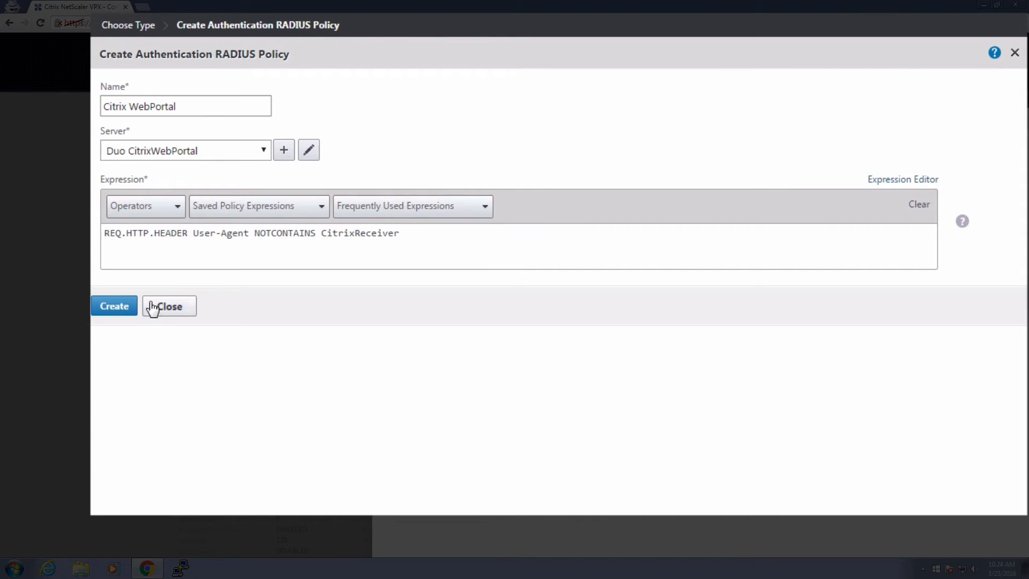
pyautogui.click(115, 308)
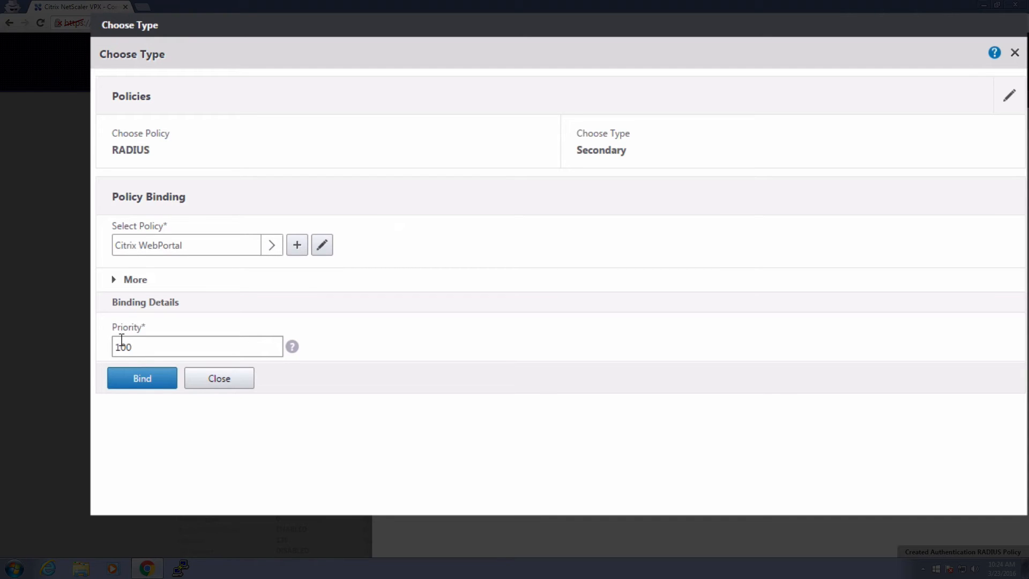
# Bind Citrix WebPortal at priority 100, then start a new Secondary RADIUS policy binding.
pyautogui.click(156, 380)
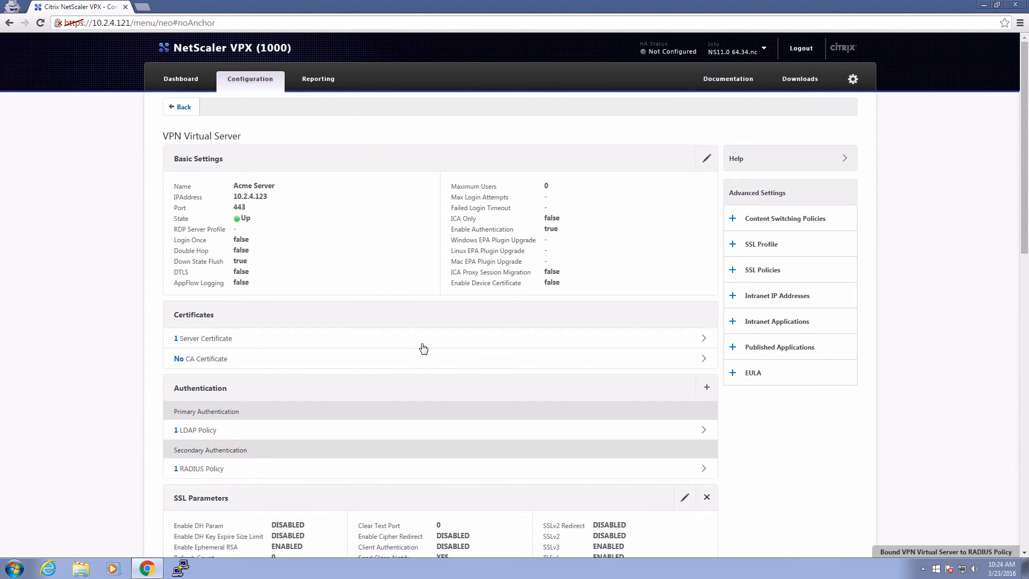
pyautogui.click(708, 389)
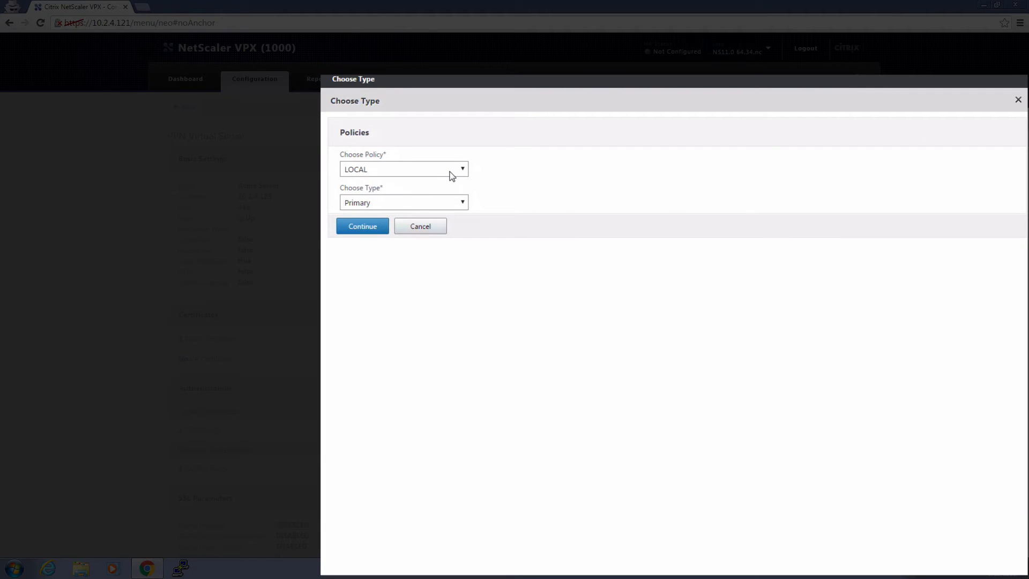
pyautogui.click(450, 172)
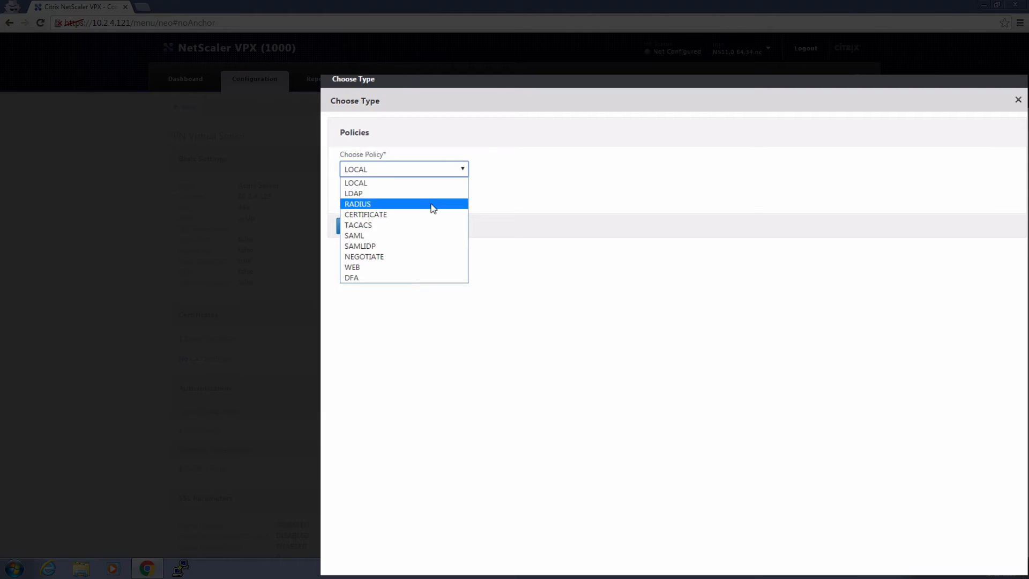
pyautogui.click(433, 208)
pyautogui.click(427, 207)
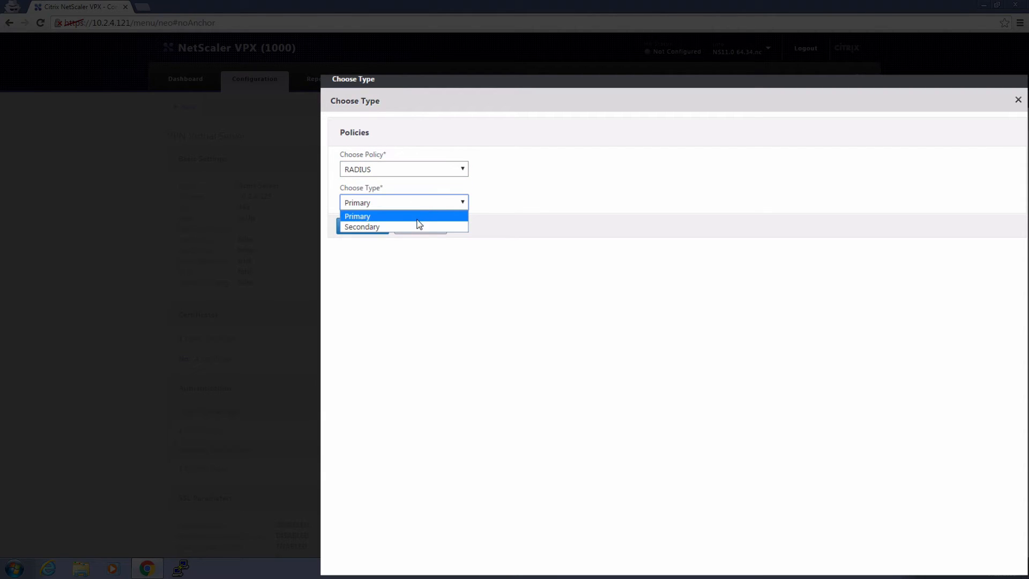
pyautogui.click(418, 226)
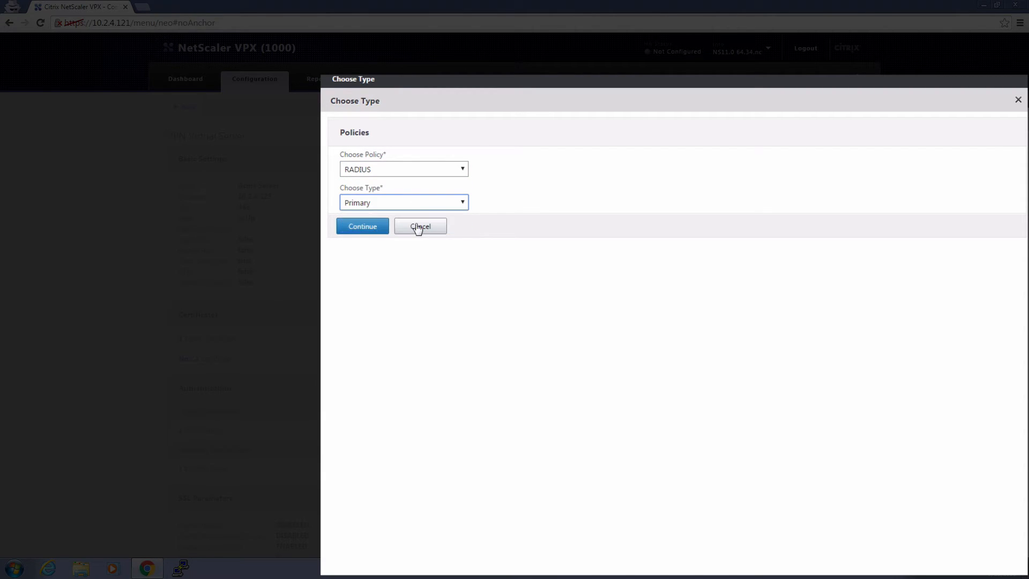
pyautogui.click(375, 234)
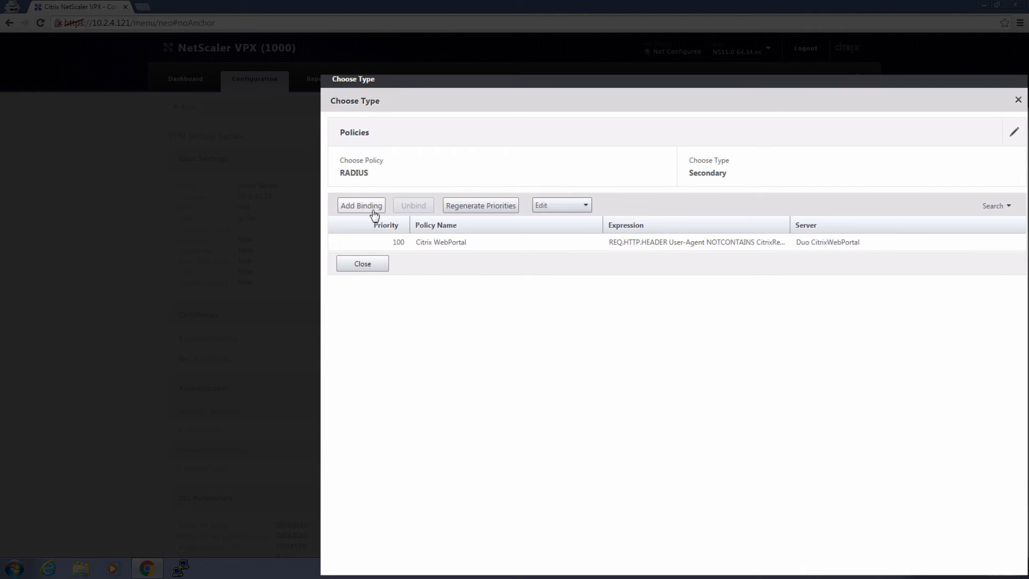
pyautogui.click(374, 210)
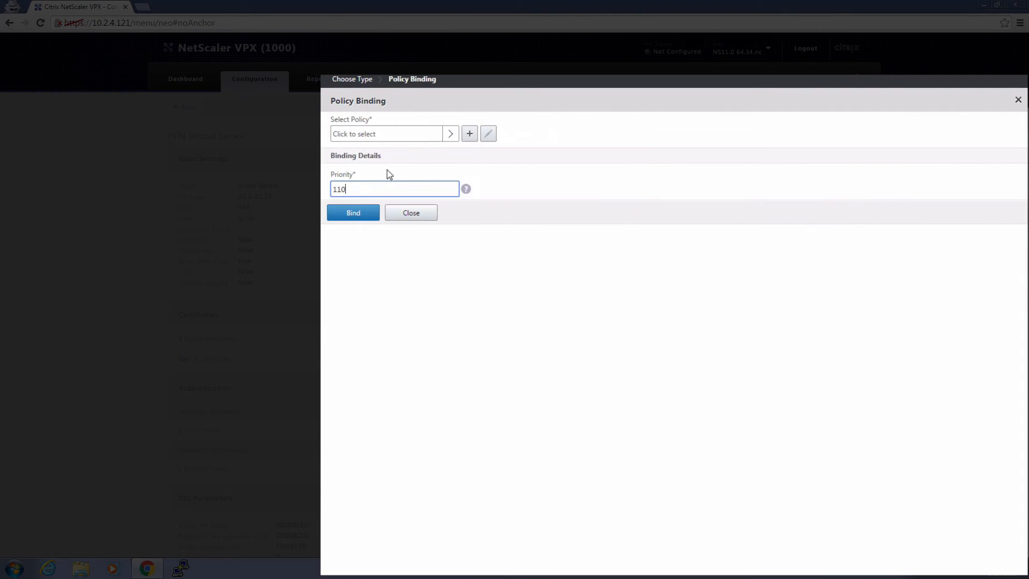
pyautogui.click(470, 135)
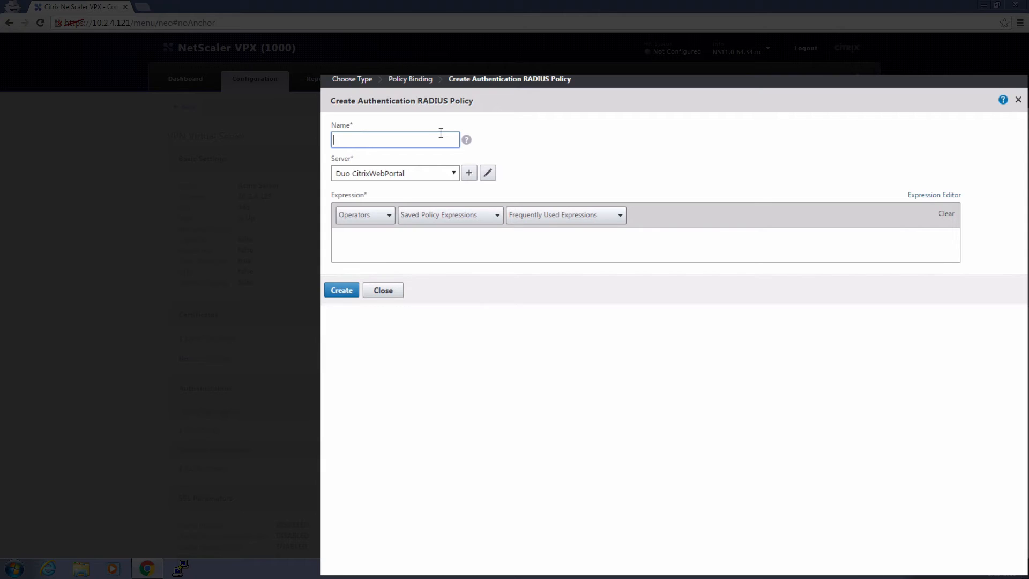
# Name the policy CitrixReceiver and define server Duo CitrixReceiver at 10.2.4.4, port 18120, time-out 60.
pyautogui.write('CitrixReceiver')
pyautogui.click(466, 170)
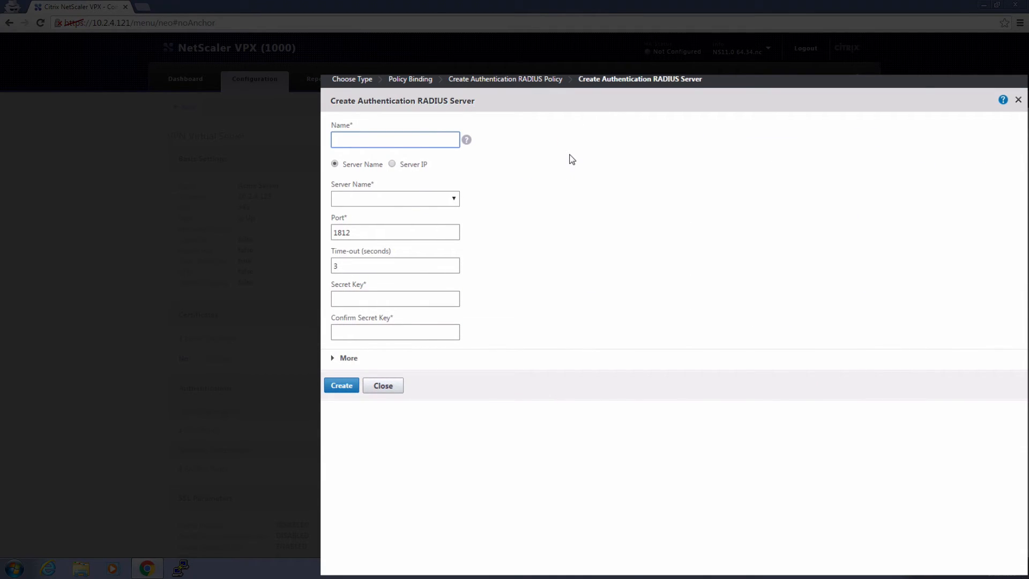
pyautogui.write('Duo CitrixReceiver')
pyautogui.click(393, 164)
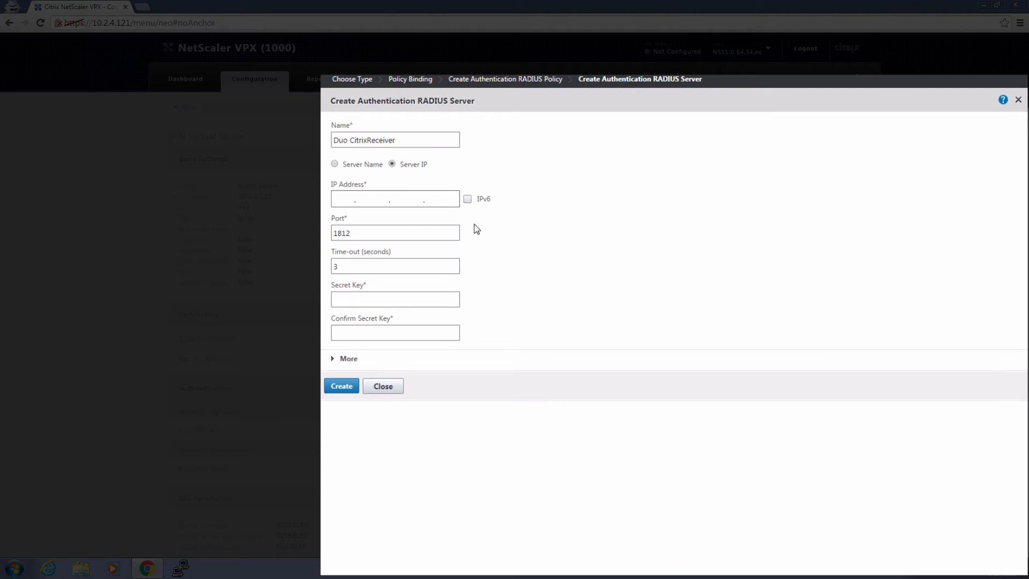
pyautogui.click(347, 200)
pyautogui.write('10.2.4.4')
pyautogui.click(457, 236)
pyautogui.write('0')
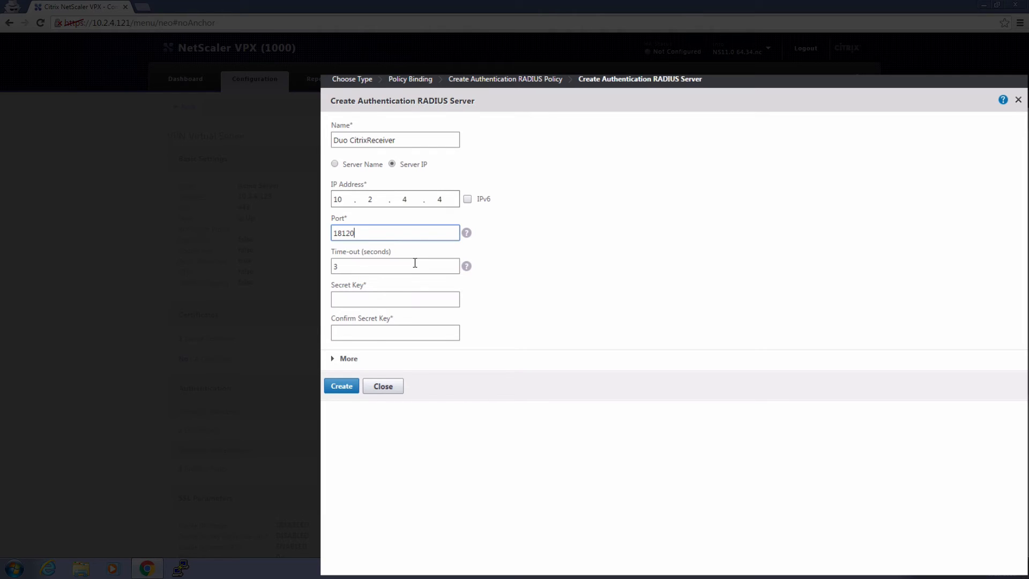
pyautogui.press('Tab')
pyautogui.write('60')
# Enter and confirm the shared secret, enable Send Calling Station ID, and create the server.
pyautogui.click(383, 298)
pyautogui.write('••••••')
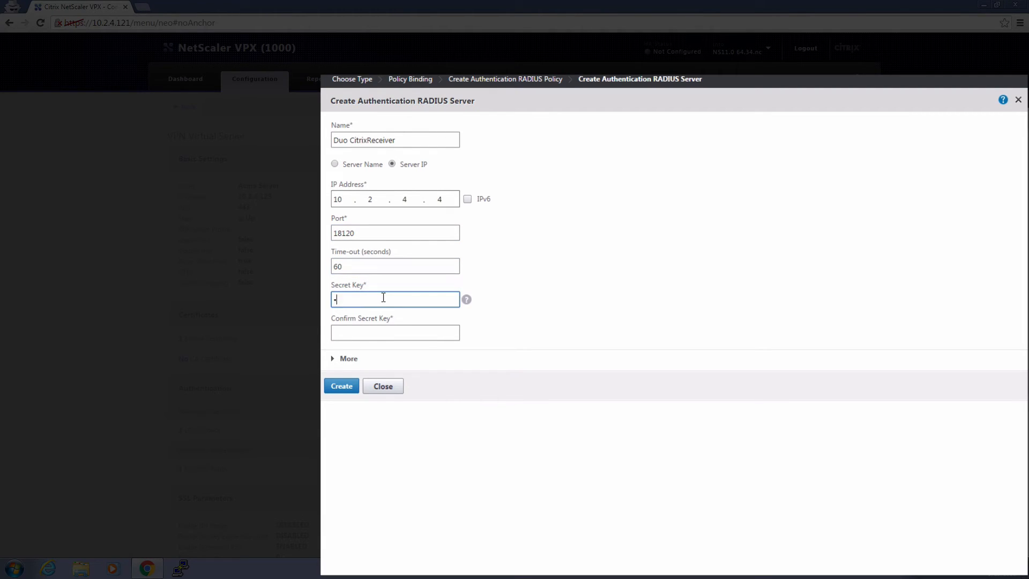
pyautogui.write('••••••••••••')
pyautogui.press('Tab')
pyautogui.write('•••••••••••')
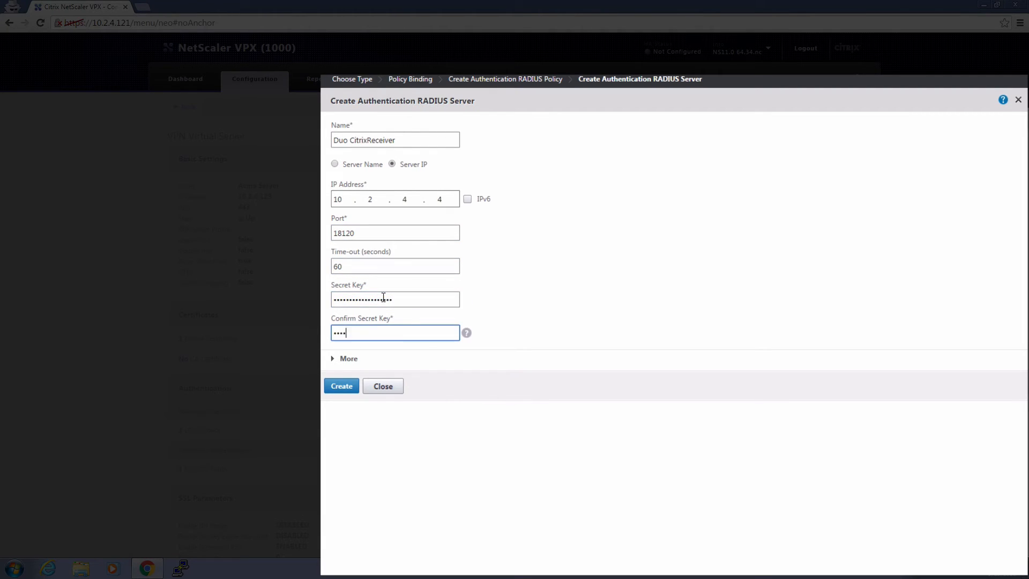
pyautogui.write('••••••••')
pyautogui.click(348, 358)
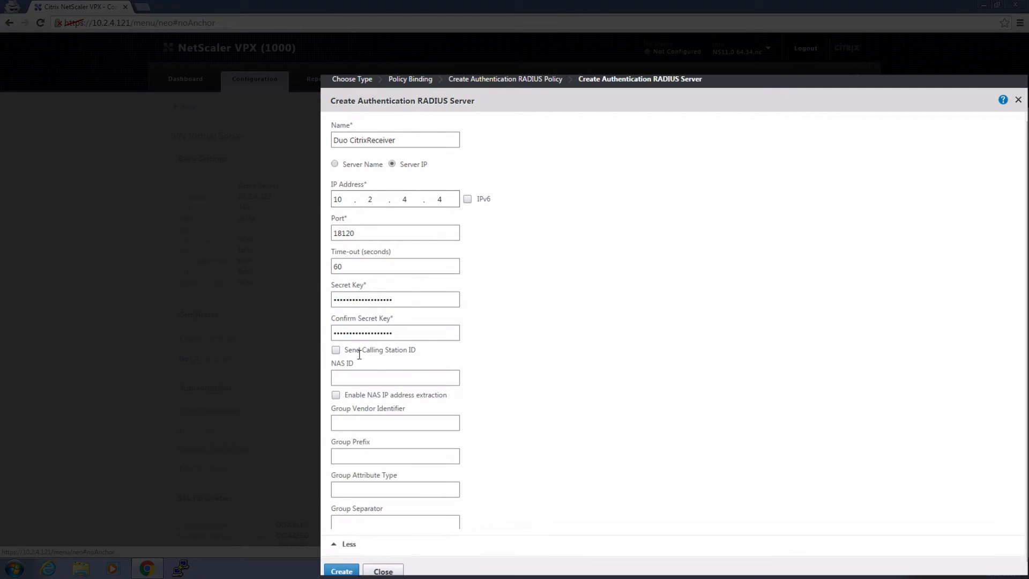
pyautogui.click(336, 350)
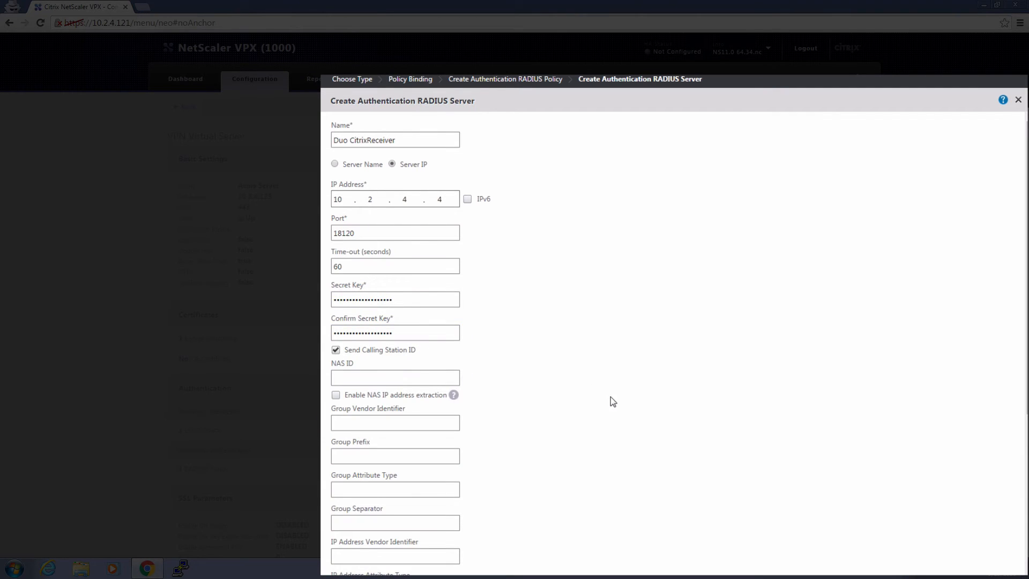
pyautogui.scroll(-5, 611, 400)
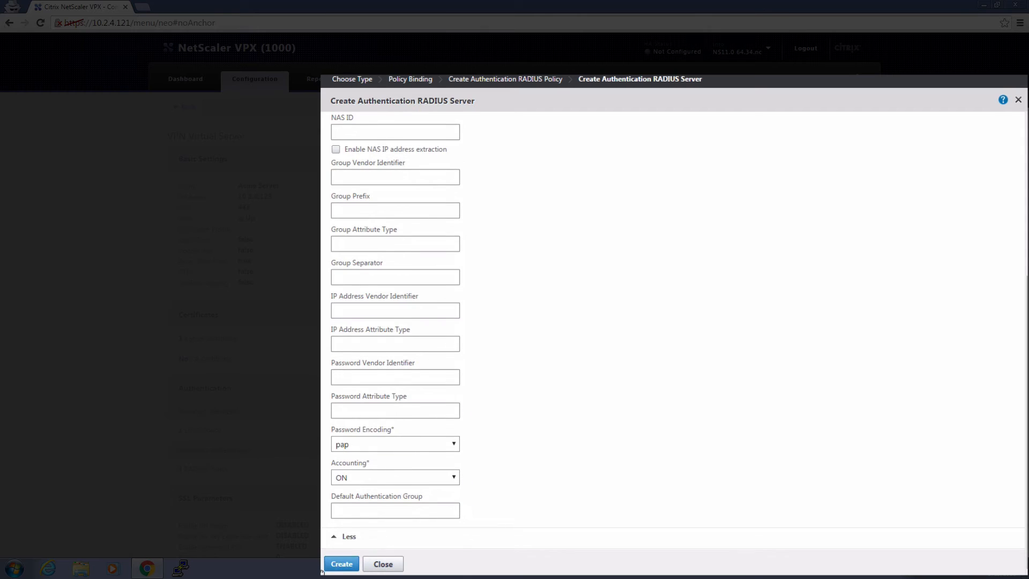
pyautogui.click(339, 564)
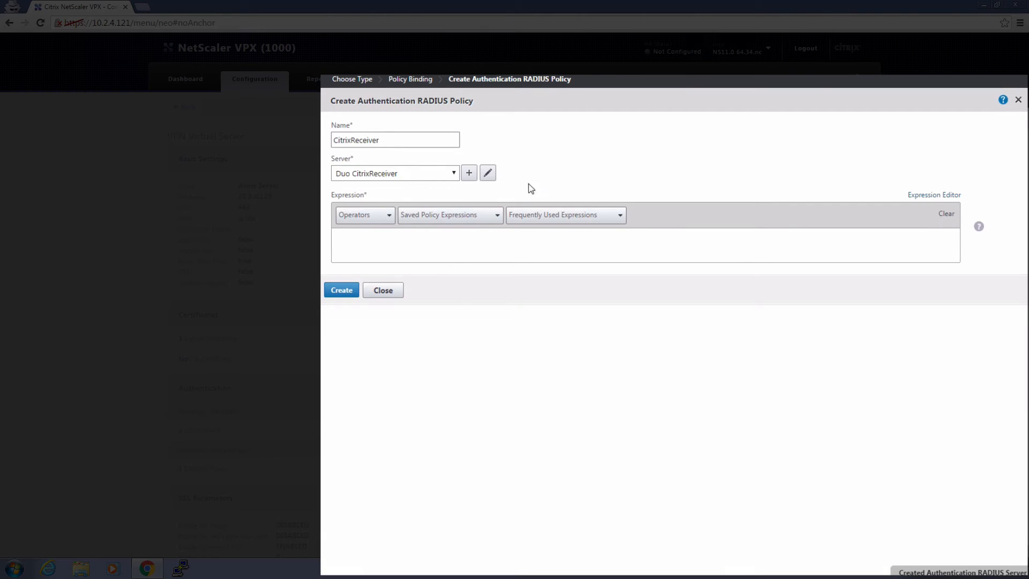
# Build the rule expression: HTTP header User-Agent CONTAINS CitrixReceiver.
pyautogui.click(925, 196)
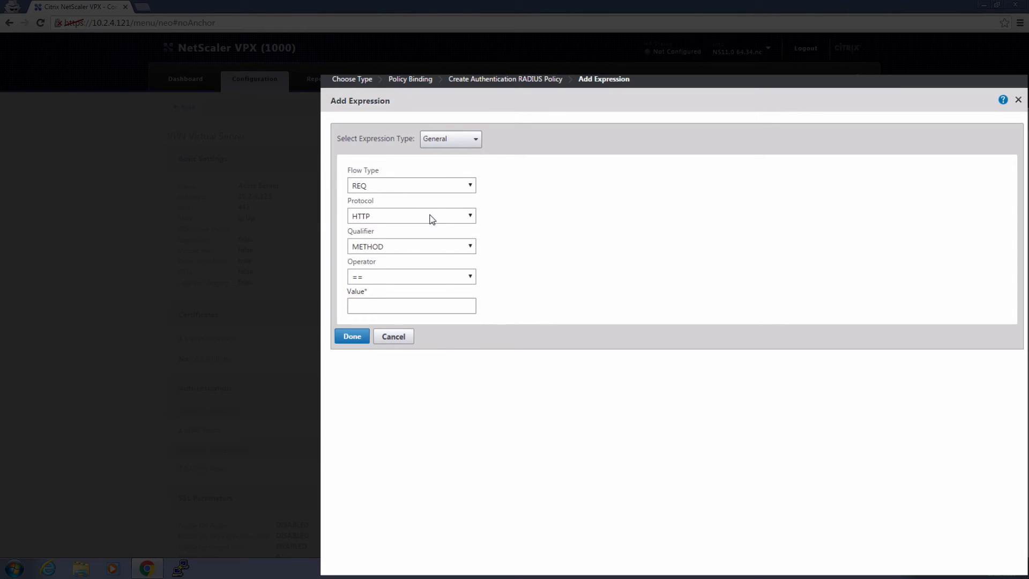
pyautogui.click(414, 248)
pyautogui.click(395, 303)
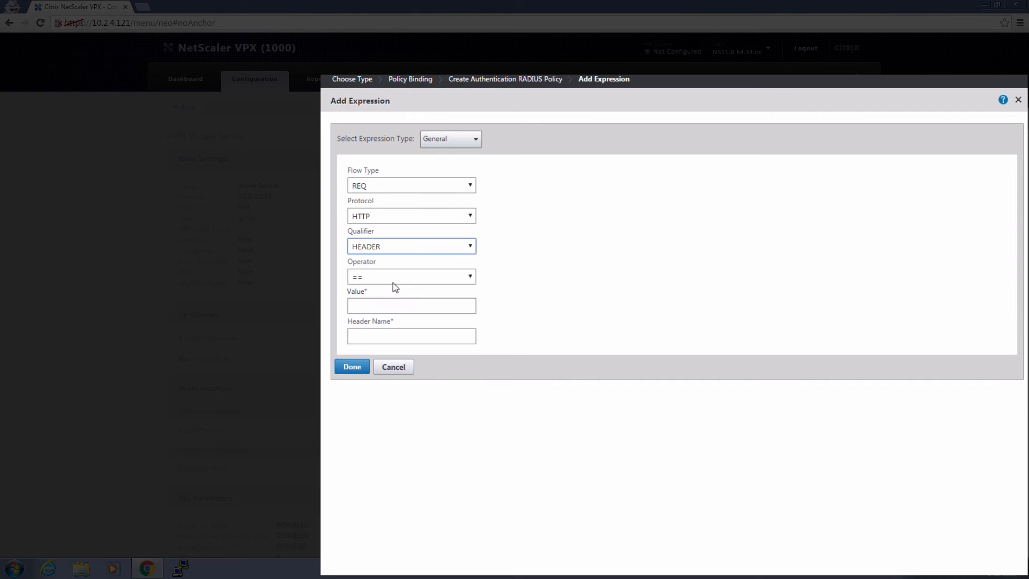
pyautogui.click(393, 276)
pyautogui.click(385, 314)
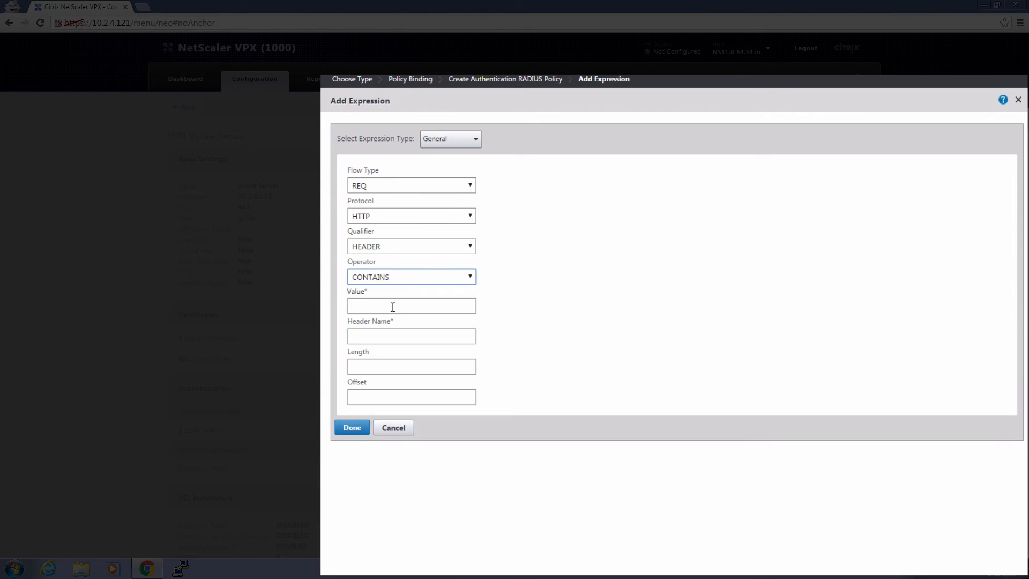
pyautogui.click(394, 306)
pyautogui.write('C')
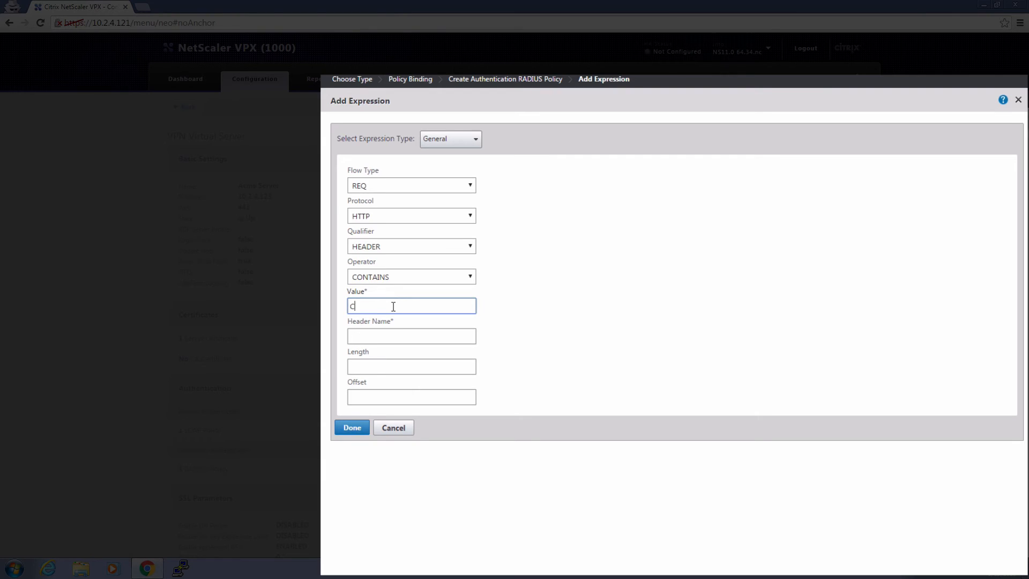
pyautogui.write('itrixReceiver')
pyautogui.press('Tab')
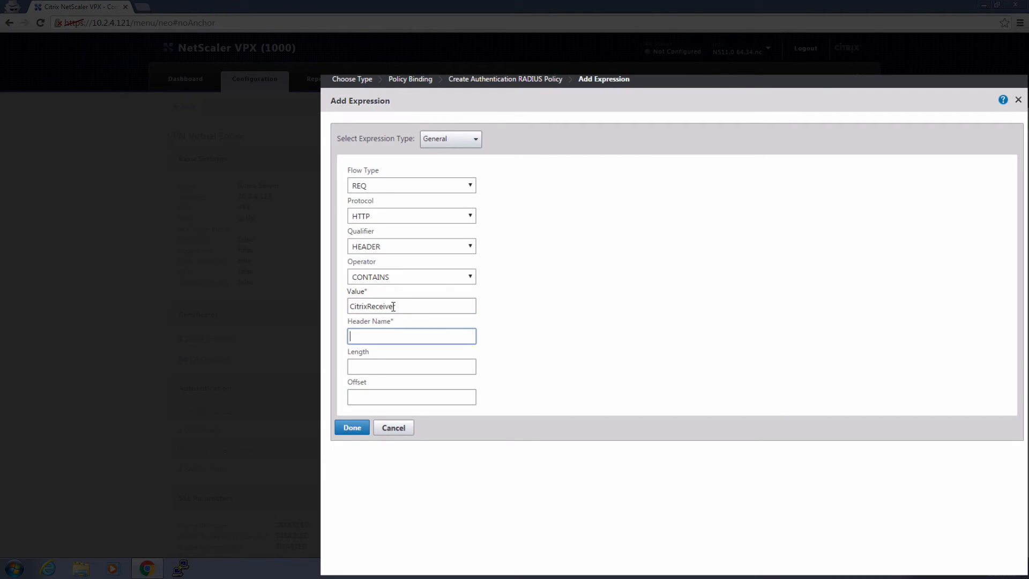
pyautogui.write('User-Agent')
# Create the CitrixReceiver policy, bind it at priority 110, and finish editing the virtual server.
pyautogui.click(353, 429)
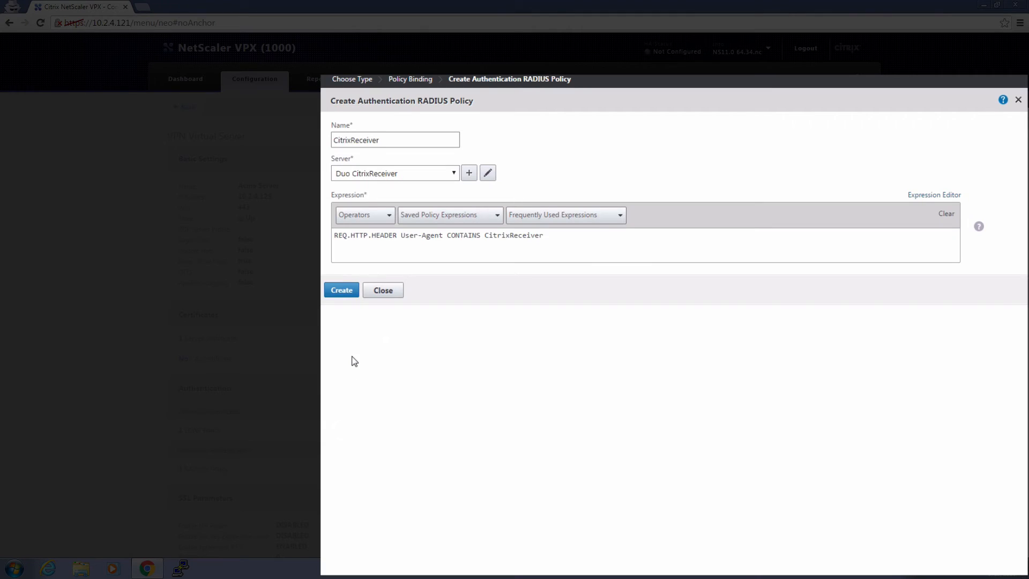
pyautogui.click(355, 291)
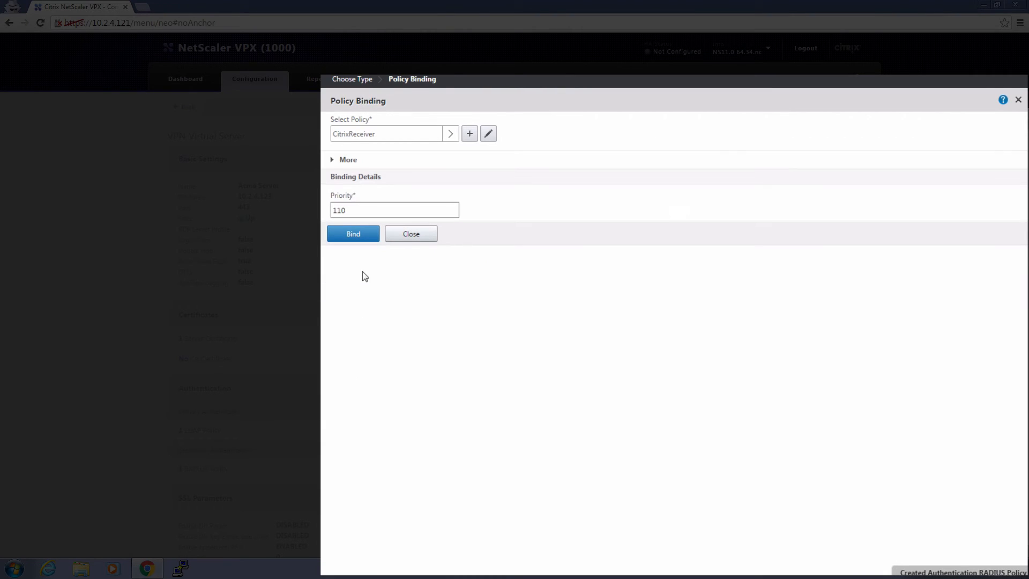
pyautogui.click(373, 234)
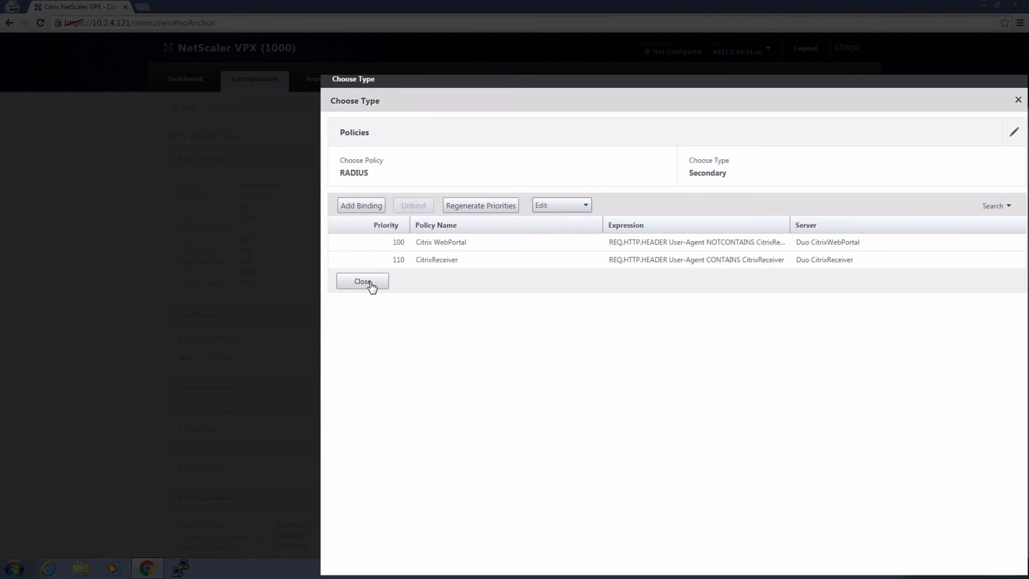
pyautogui.click(370, 286)
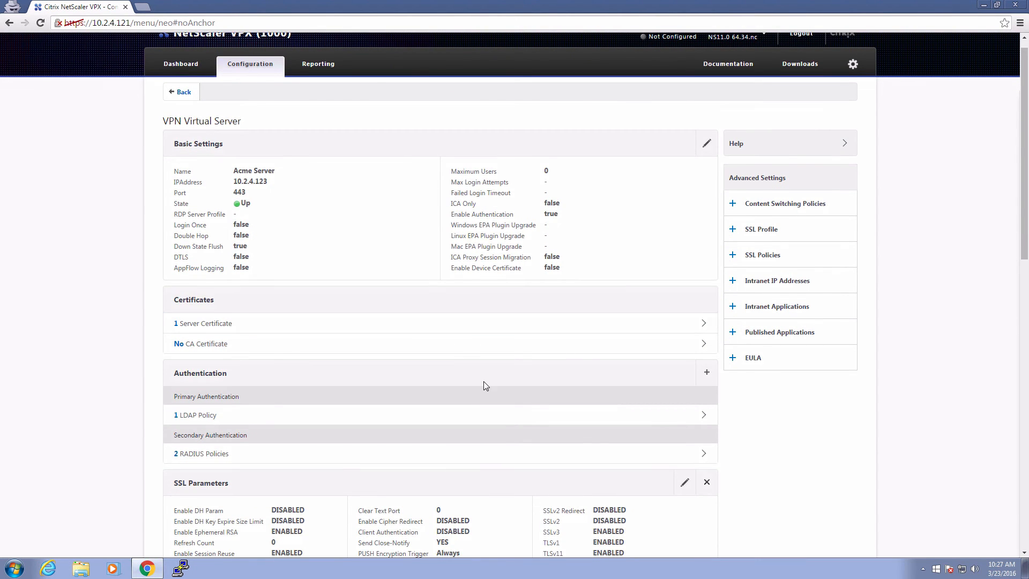
pyautogui.scroll(-14, 484, 382)
pyautogui.click(205, 545)
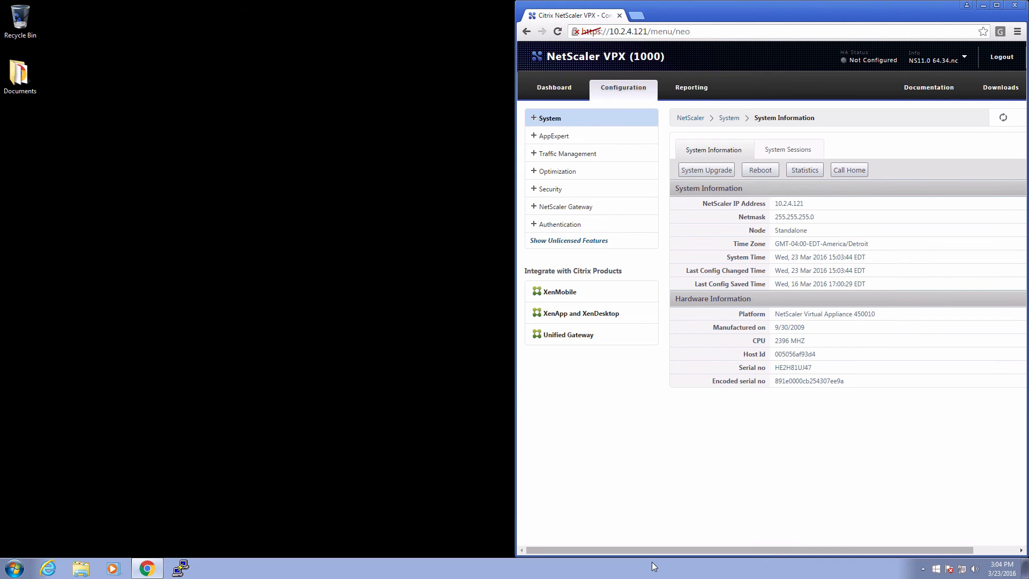
# Open an SSH session to 10.2.4.121, log in as the administrator, and enter the shell.
pyautogui.click(180, 568)
pyautogui.press('Return')
pyautogui.write('nsroot')
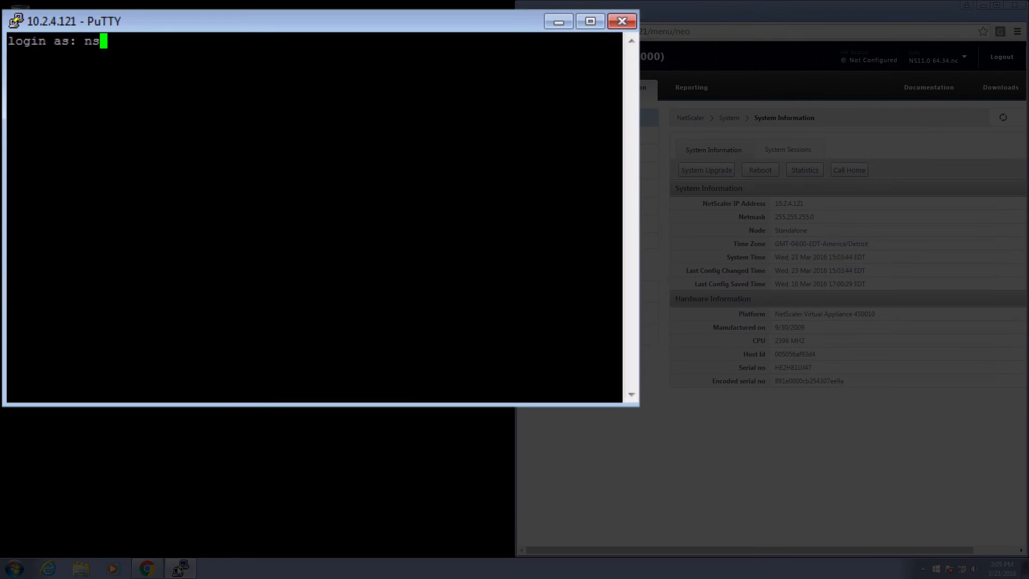
pyautogui.press('Return')
pyautogui.write('nsroot')
pyautogui.press('Return')
pyautogui.write('ll')
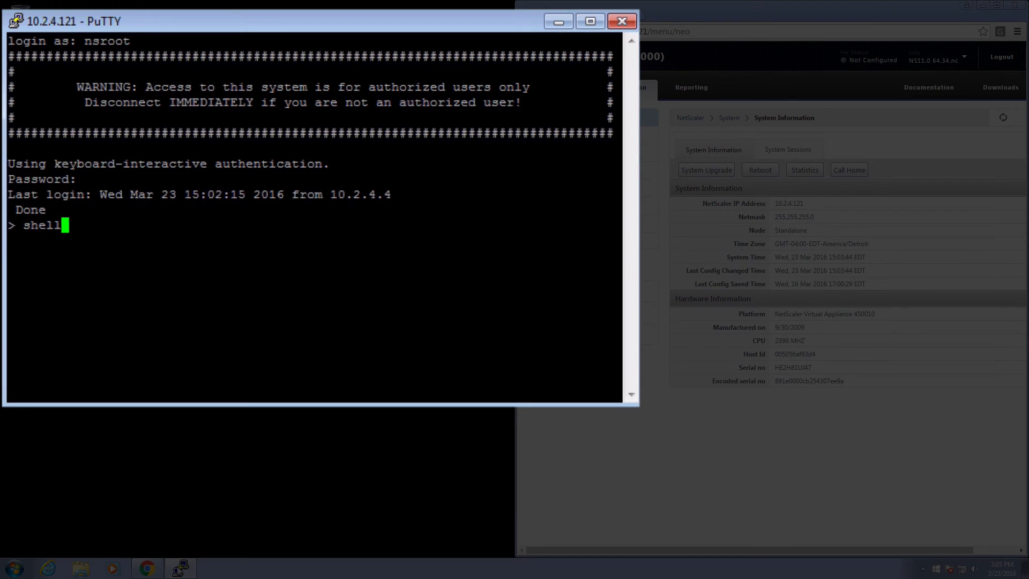
pyautogui.press('Return')
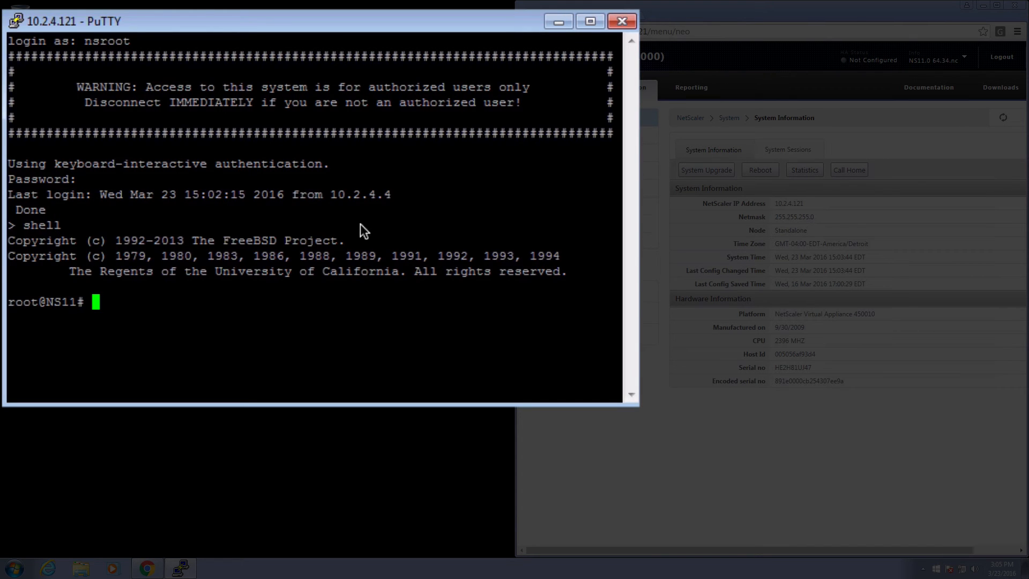
# Archive the ns_gui files and copy the Default theme into a new Custom theme folder.
pyautogui.write('mkdir /var/ns_gui_custom; cd /netscaler; tar -cvzf /var/ns_gui_custom/customtheme.tar.gz ns_gui/*')
pyautogui.press('Return')
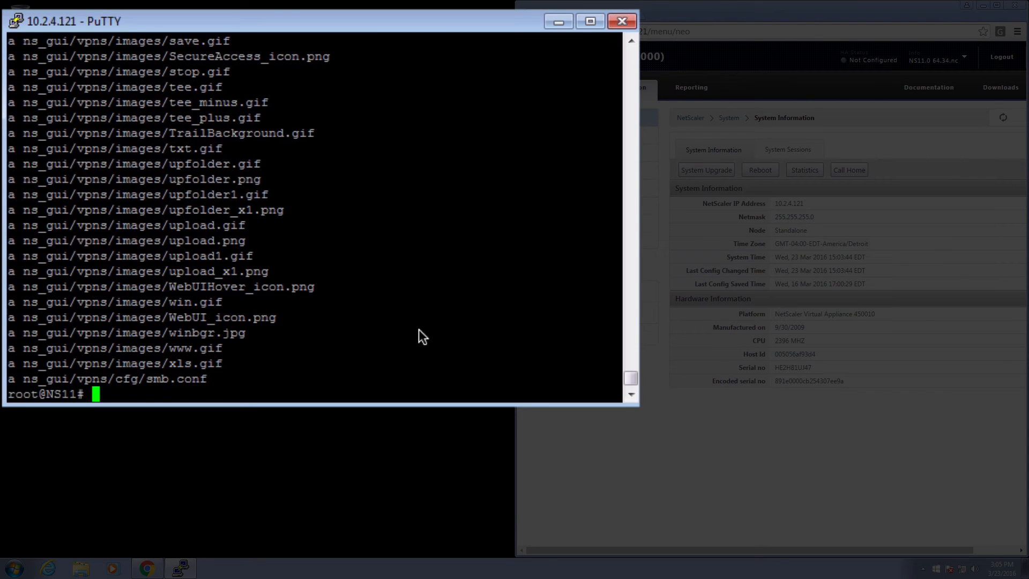
pyautogui.write('cp -r /var/netscaler/logon/themes/Default /var/netscaler/logon/themes/Custom')
pyautogui.press('Return')
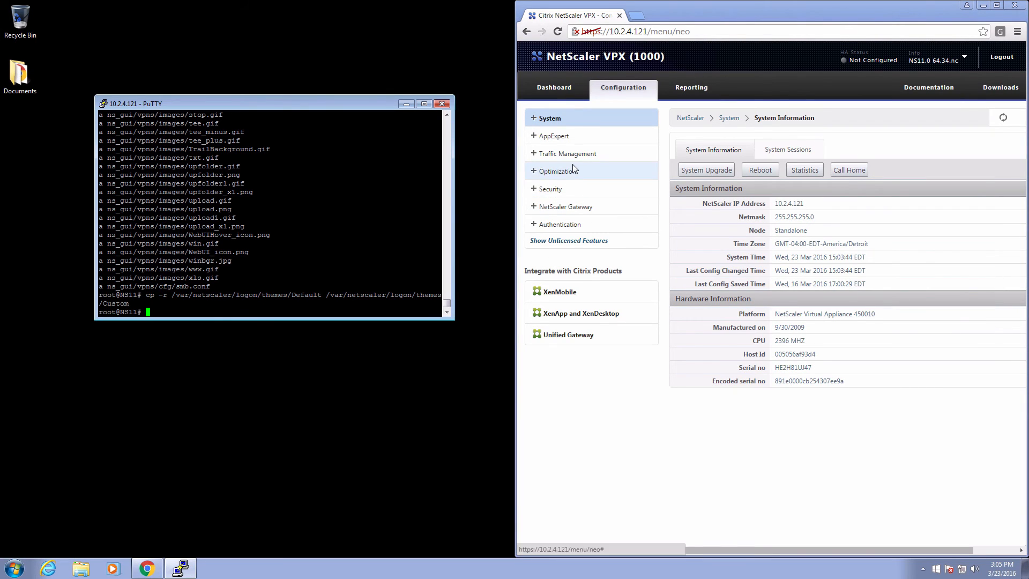
# Set the gateway's global UI Theme to Custom and paste the login-script copy command into PuTTY.
pyautogui.click(564, 204)
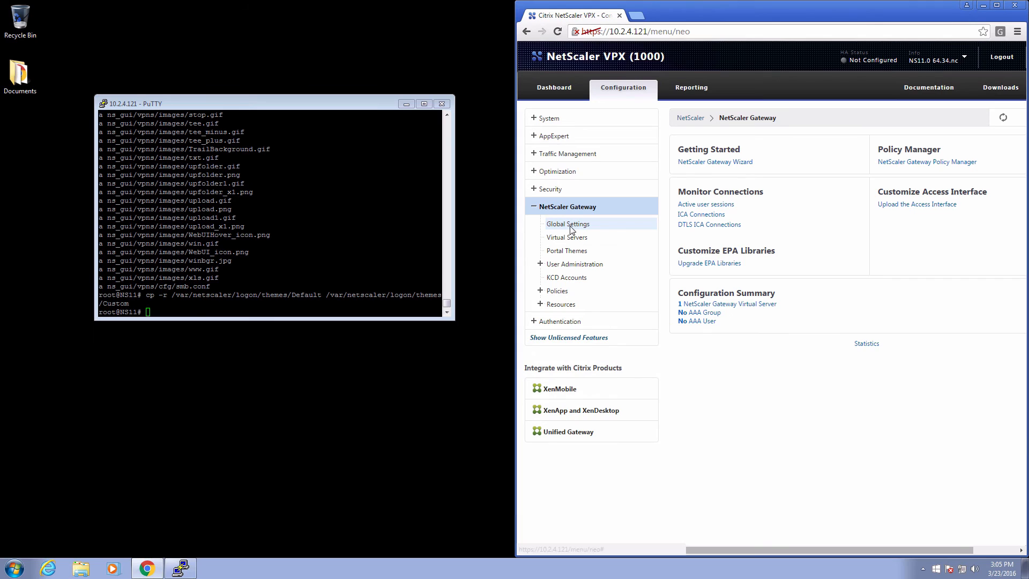
pyautogui.click(570, 228)
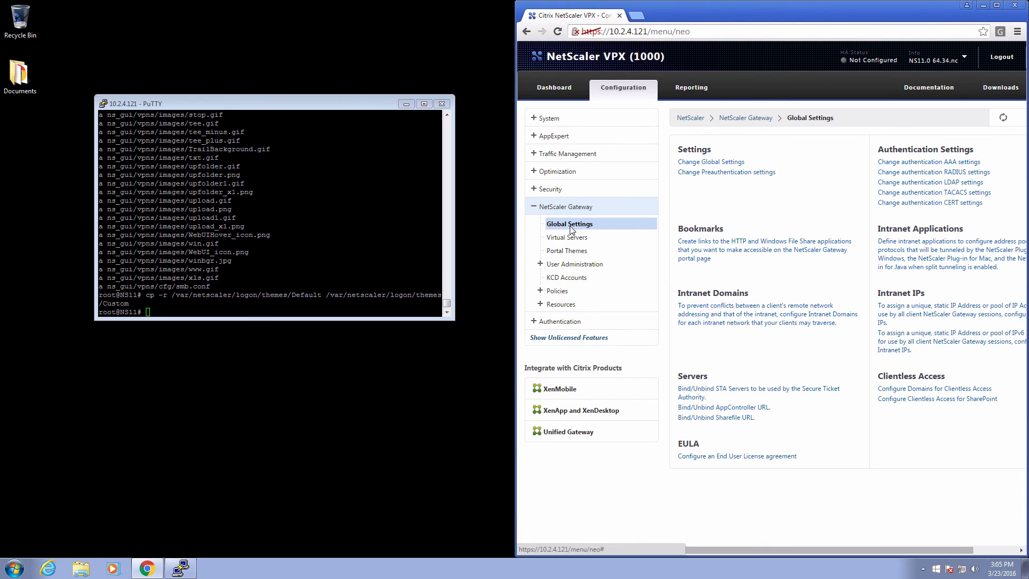
pyautogui.click(712, 163)
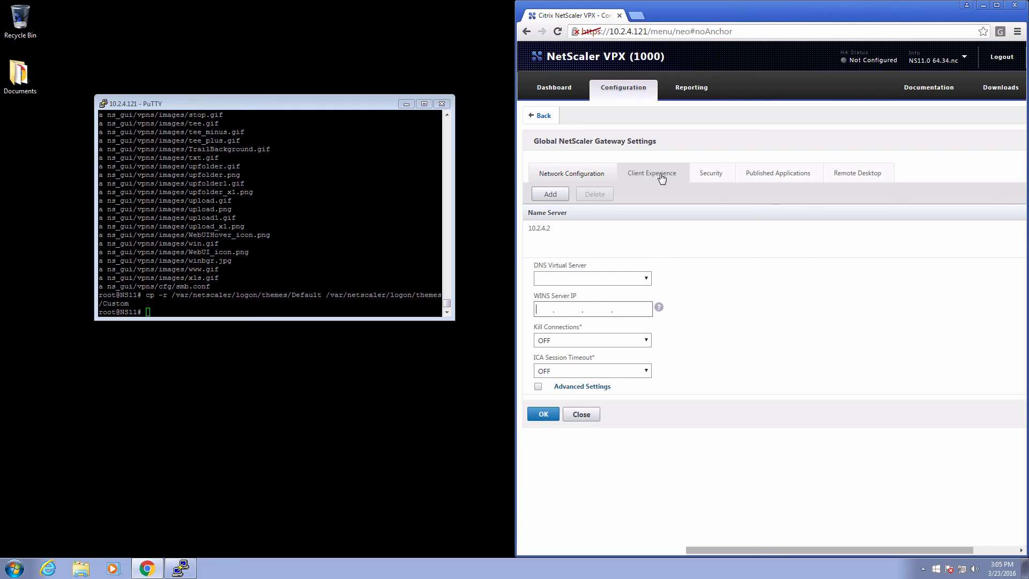
pyautogui.click(659, 175)
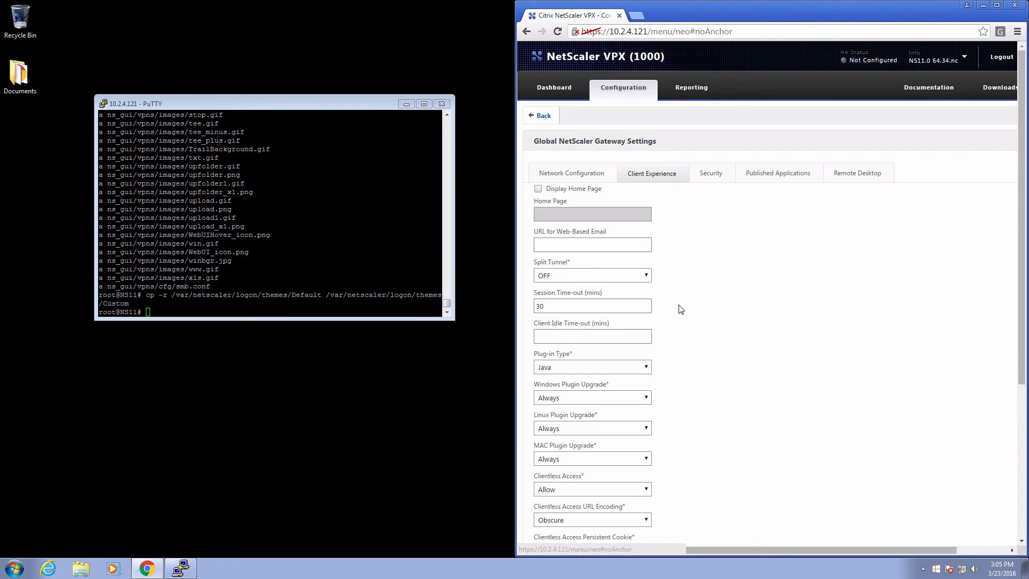
pyautogui.scroll(-5, 681, 317)
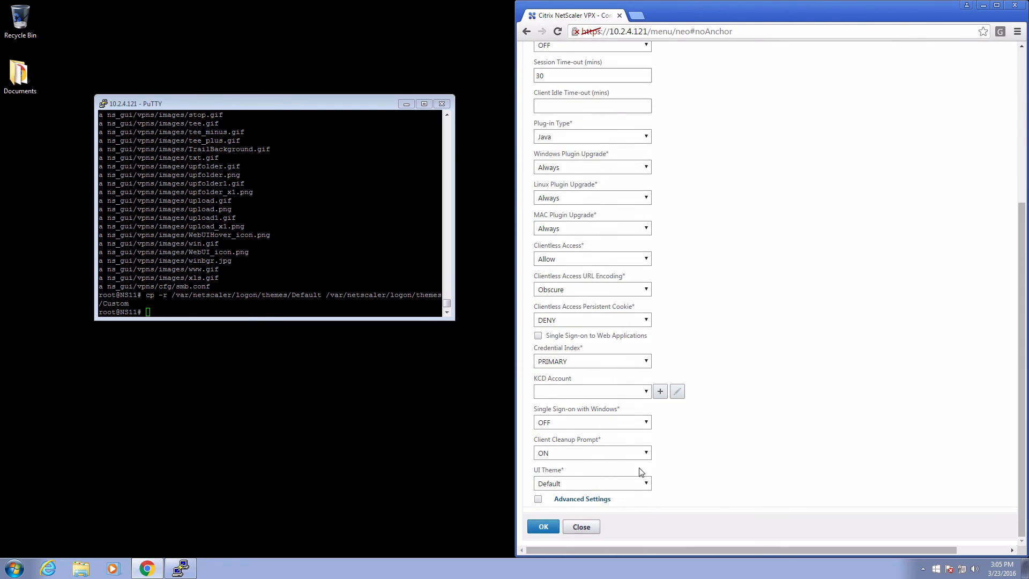
pyautogui.click(637, 482)
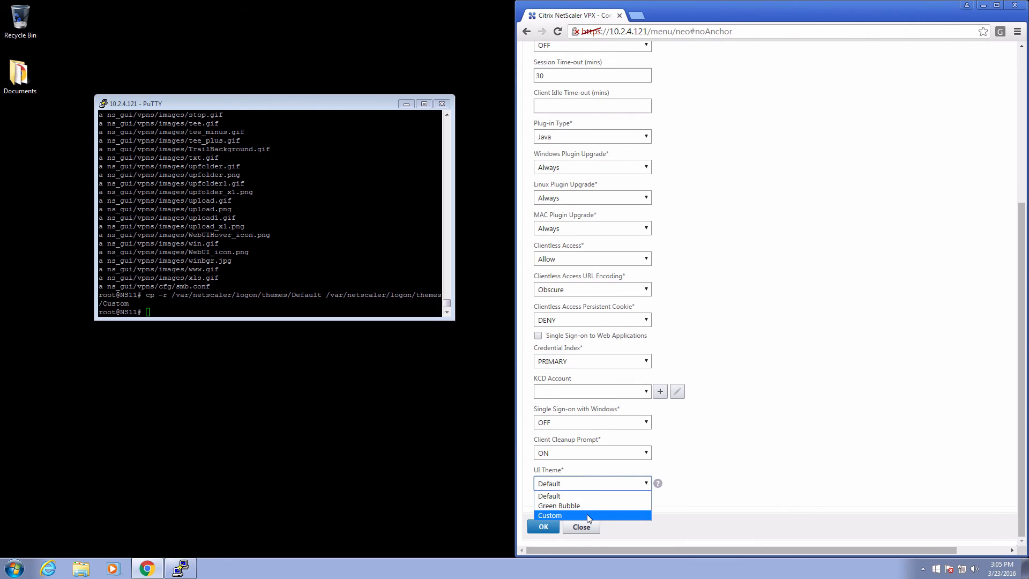
pyautogui.click(551, 515)
pyautogui.click(544, 527)
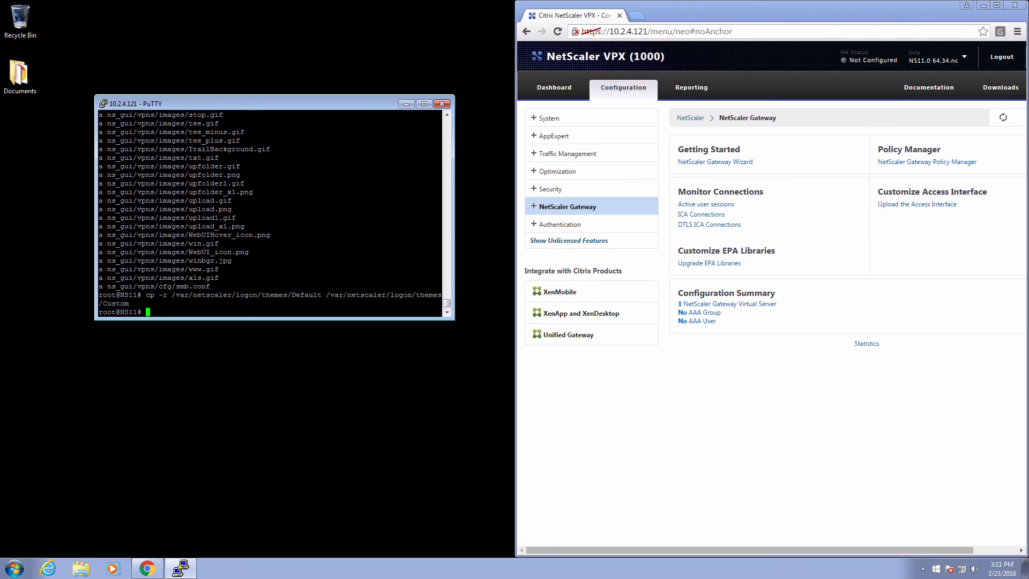
pyautogui.rightClick(277, 304)
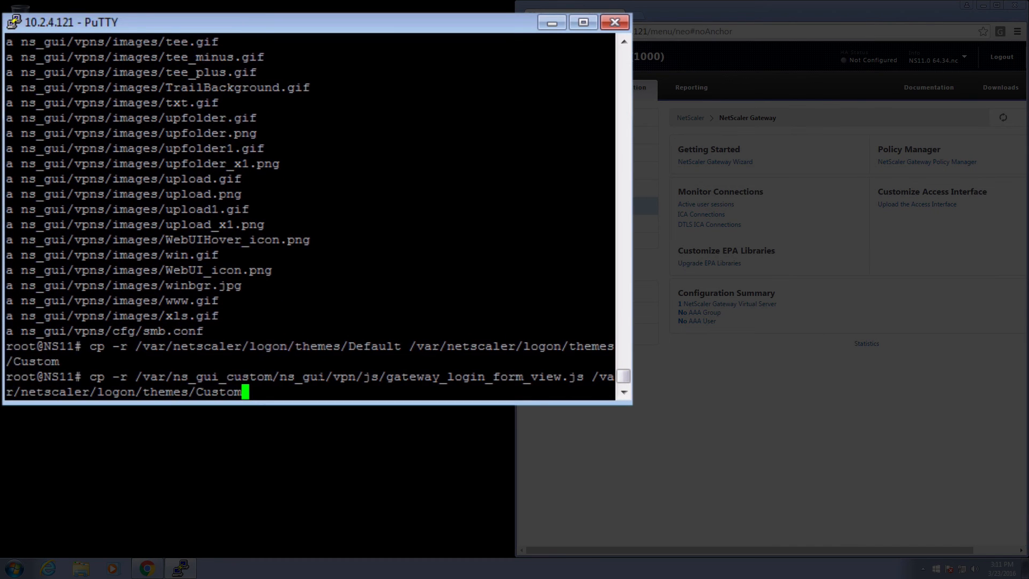
# Copy gateway_login_form_view.js into the Custom theme and open it in vi at the password-field code.
pyautogui.press('Return')
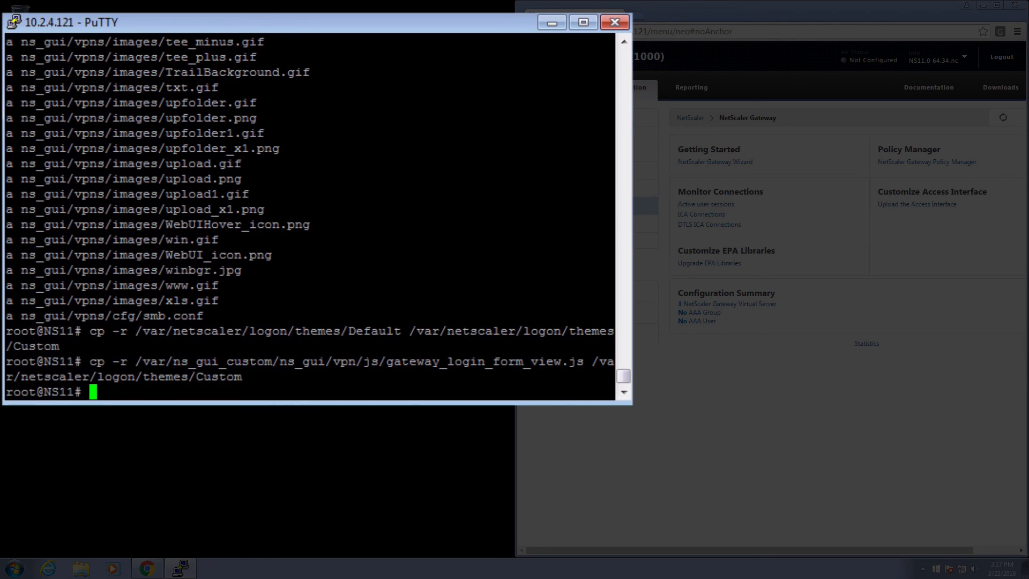
pyautogui.rightClick(276, 304)
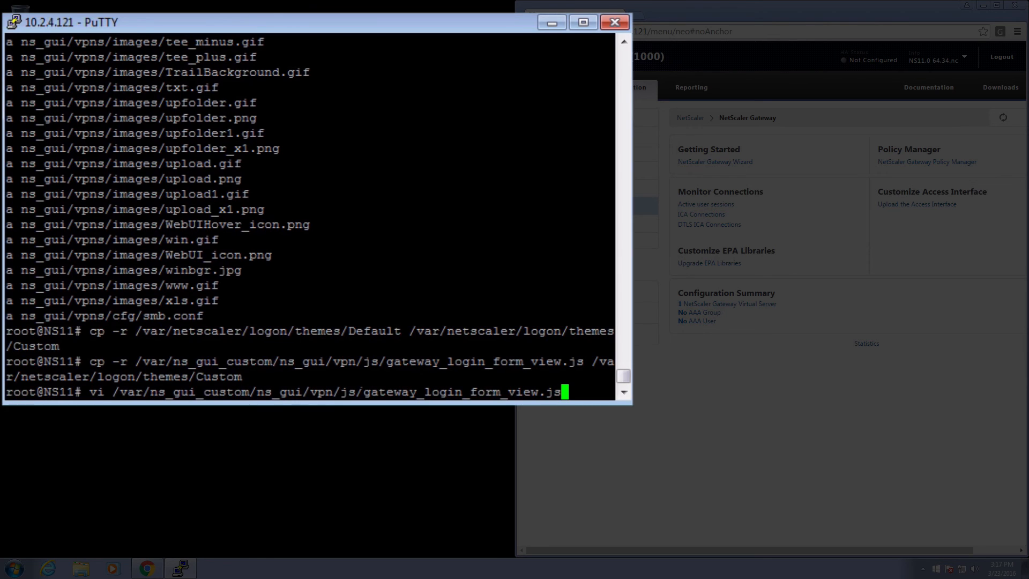
pyautogui.press('Return')
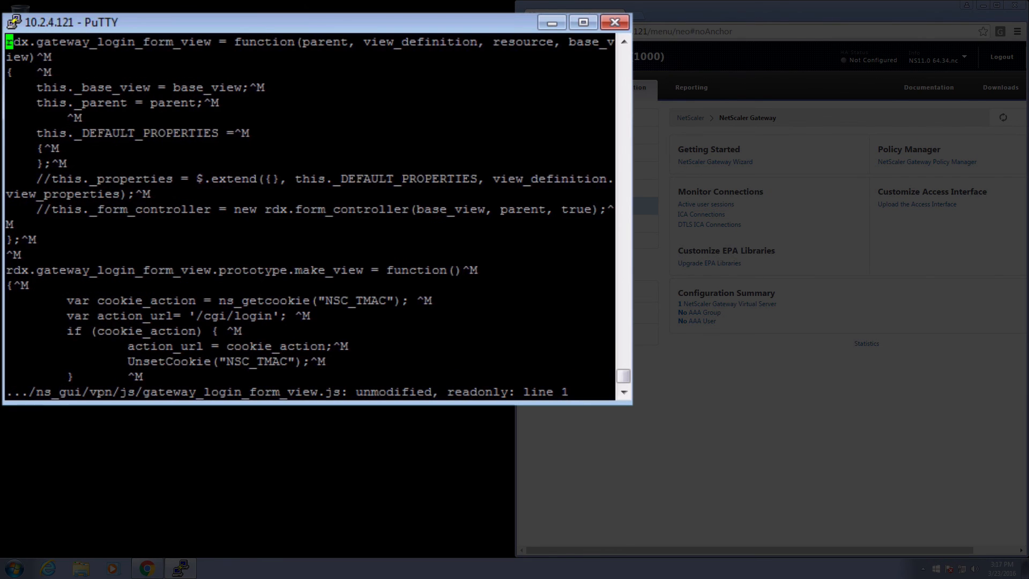
pyautogui.press('Down')
pyautogui.press('Down')
pyautogui.press('Down')
pyautogui.press('Down')
pyautogui.press('Down')
pyautogui.press('Down')
pyautogui.press('Down')
pyautogui.press('Down')
pyautogui.press('Down')
pyautogui.press('Down')
pyautogui.press('Down')
pyautogui.press('Down')
pyautogui.press('Down')
pyautogui.press('Down')
pyautogui.press('Down')
pyautogui.press('Down')
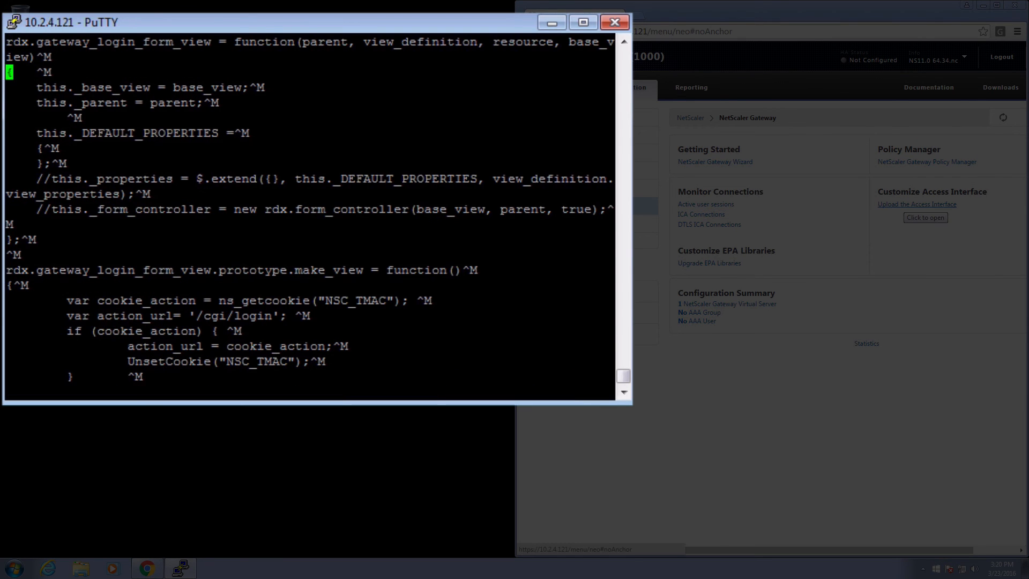
pyautogui.press('Down')
pyautogui.press('Down')
pyautogui.press('Down')
pyautogui.press('Down')
pyautogui.press('Down')
pyautogui.press('Down')
pyautogui.press('Down')
pyautogui.press('Down')
pyautogui.press('Down')
pyautogui.press('Down')
pyautogui.press('Down')
pyautogui.press('Down')
pyautogui.press('Down')
pyautogui.press('Down')
pyautogui.press('Down')
pyautogui.press('Down')
pyautogui.press('Down')
pyautogui.press('Down')
pyautogui.press('Down')
pyautogui.press('Down')
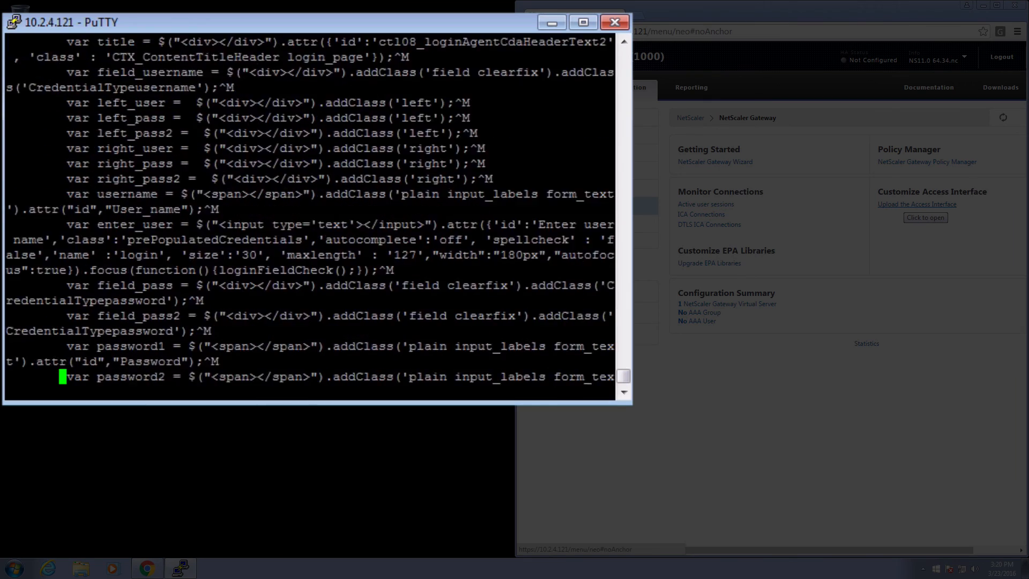
pyautogui.press('Down')
pyautogui.press('Down')
pyautogui.press('Down')
pyautogui.press('Down')
pyautogui.press('Down')
pyautogui.press('Down')
pyautogui.press('Down')
pyautogui.press('Down')
pyautogui.press('Down')
pyautogui.press('Down')
pyautogui.press('Down')
pyautogui.press('Down')
pyautogui.press('Down')
pyautogui.press('Down')
pyautogui.press('Down')
pyautogui.press('Down')
pyautogui.press('Down')
pyautogui.press('Down')
pyautogui.press('Down')
pyautogui.press('Down')
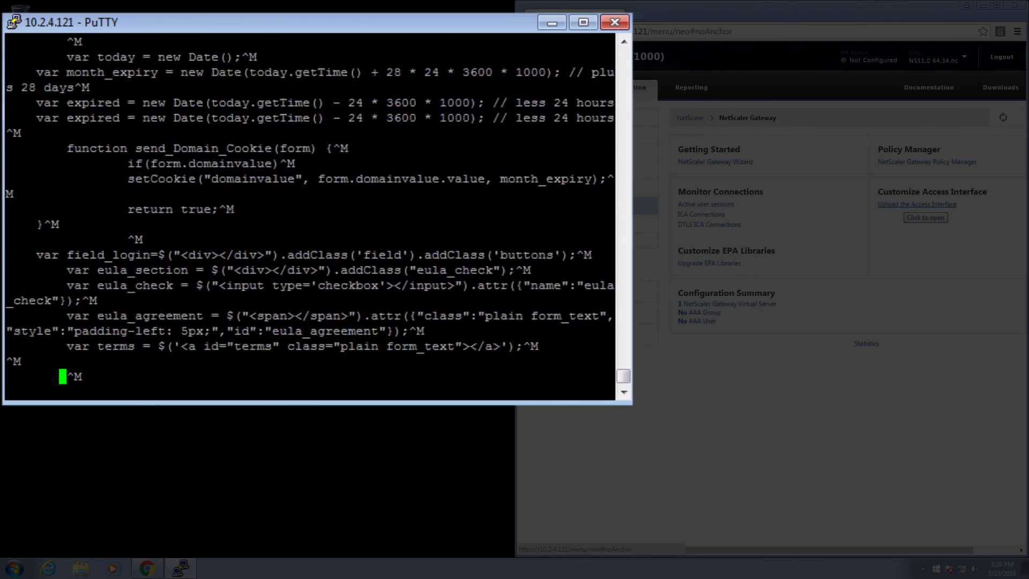
pyautogui.press('Down')
pyautogui.press('Down')
pyautogui.press('Down')
pyautogui.press('Down')
pyautogui.press('Down')
pyautogui.press('Down')
pyautogui.press('Down')
pyautogui.press('Down')
pyautogui.press('Down')
pyautogui.press('Down')
pyautogui.press('Down')
pyautogui.press('Down')
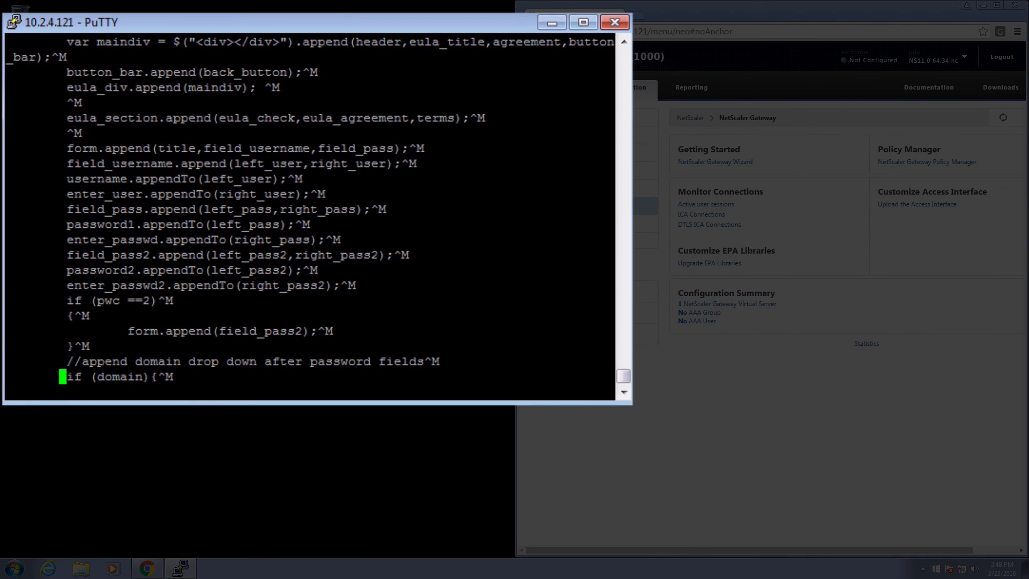
# Insert 'var DUO_ENABLED = true;' wrapped in DUO modification comments above the pwc check.
pyautogui.press('Up')
pyautogui.press('Up')
pyautogui.press('Up')
pyautogui.press('Up')
pyautogui.press('Up')
pyautogui.press('a')
pyautogui.press('Return')
pyautogui.press('Up')
pyautogui.press('BackSpace')
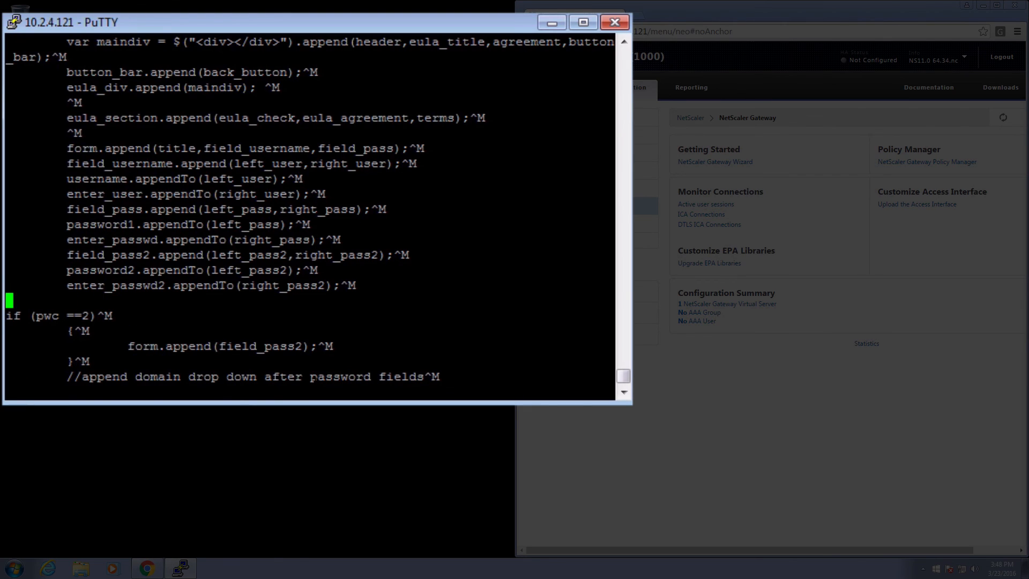
pyautogui.write('// DUO modification')
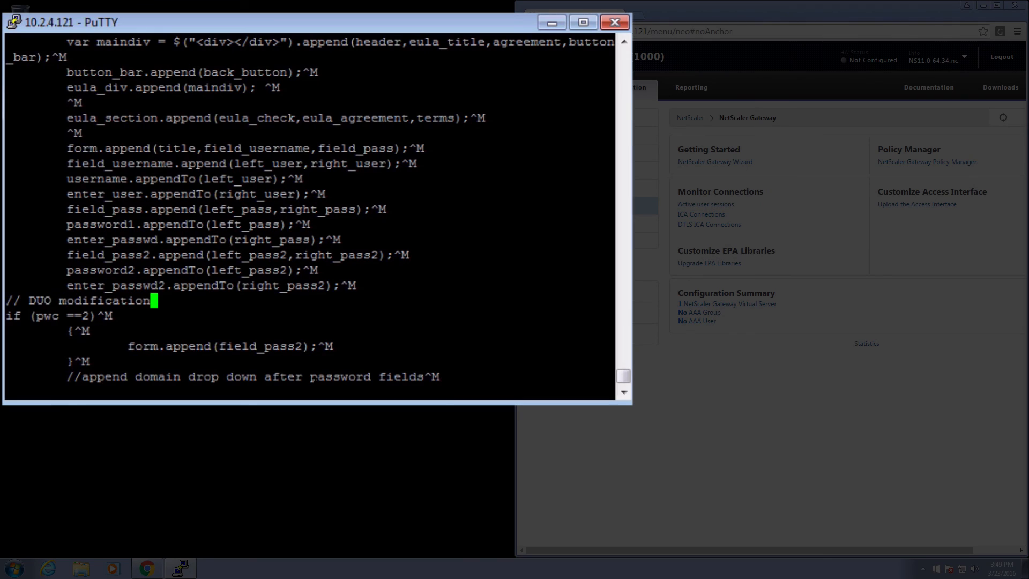
pyautogui.press('Return')
pyautogui.write('var DUO_ENAB')
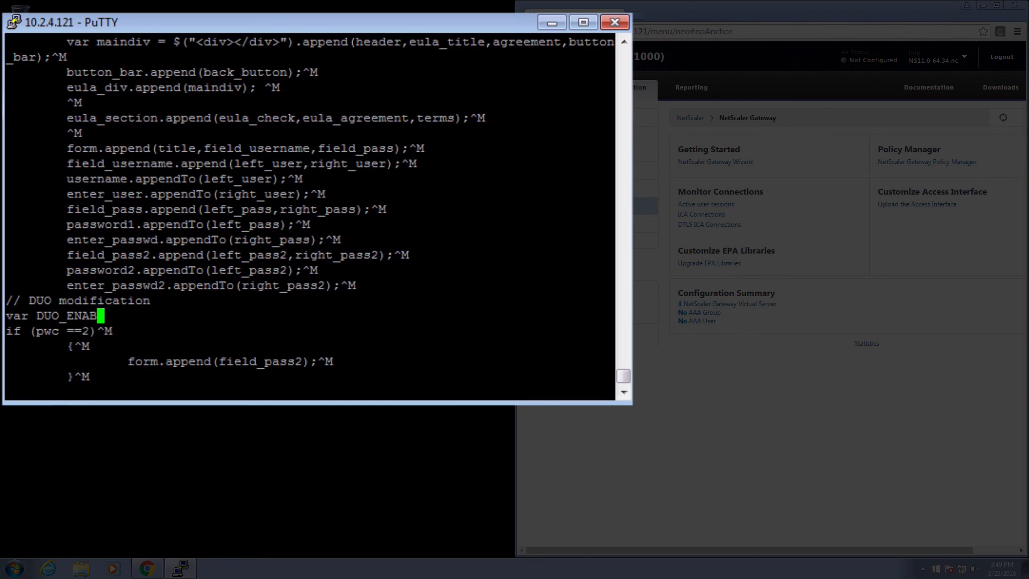
pyautogui.write('LED = true;')
pyautogui.press('Return')
pyautogui.write('//')
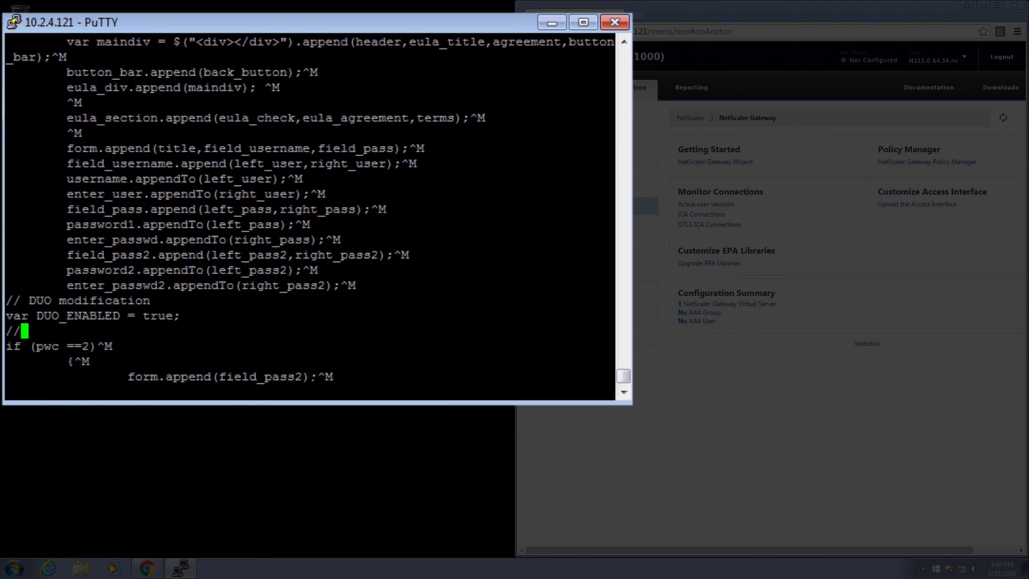
pyautogui.write(' end DUO modification')
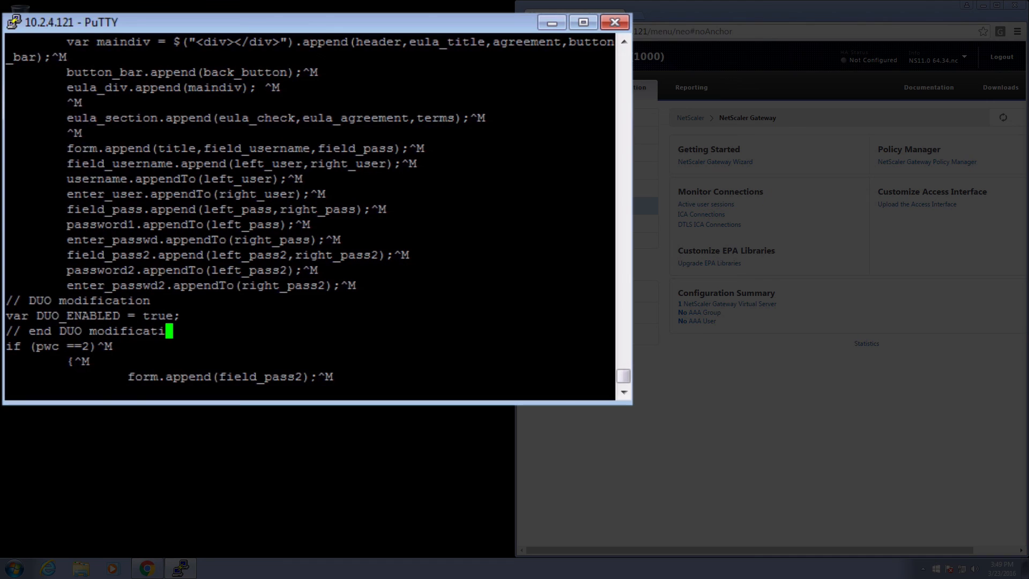
pyautogui.press('Return')
pyautogui.write('// DUO')
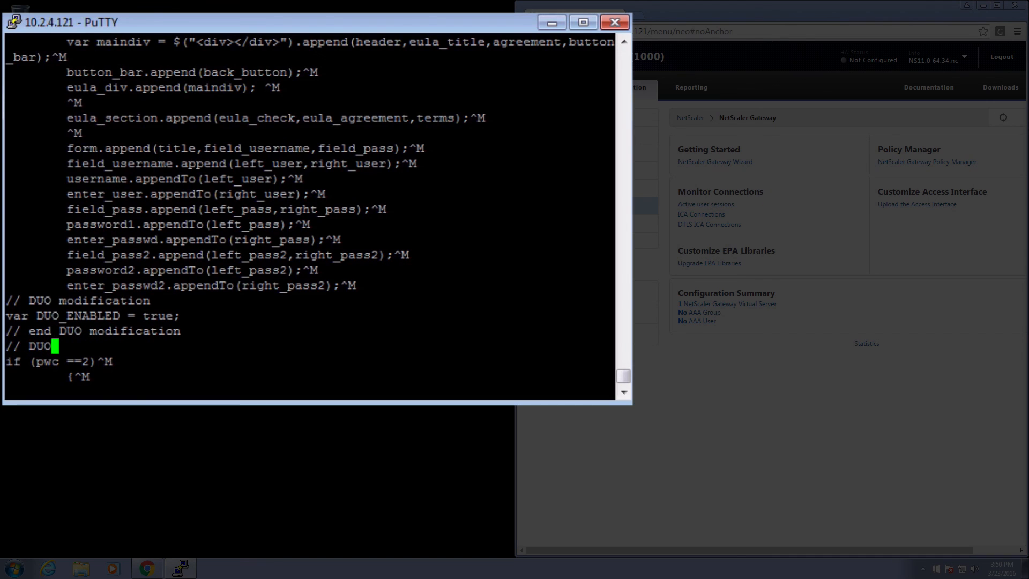
pyautogui.write(' modification')
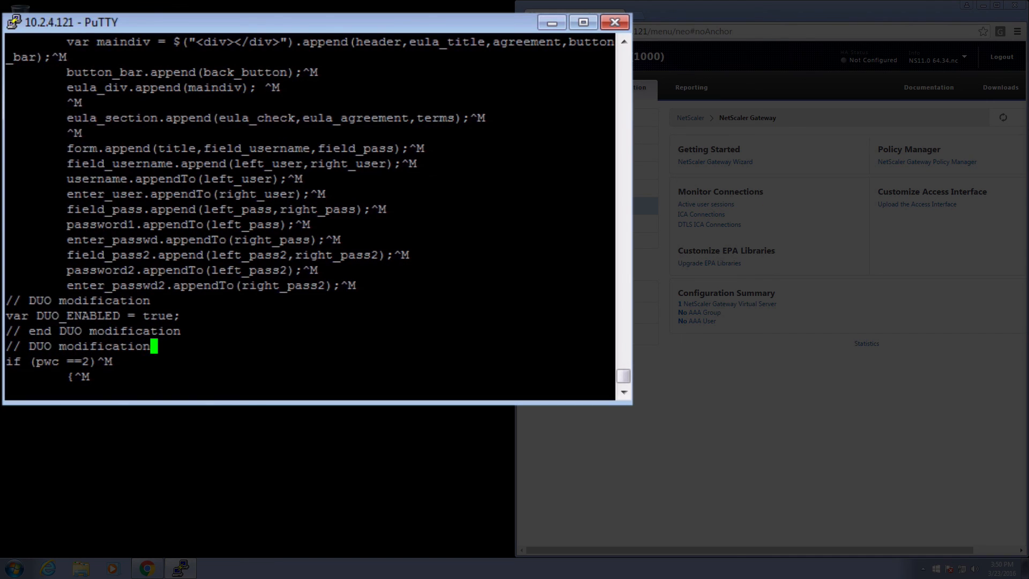
# Change the condition to 'if (pwc ==2&& !DUO_ENABLED)', close the comment, and save with :wq.
pyautogui.press('Down')
pyautogui.press('Left')
pyautogui.press('Left')
pyautogui.write('&& !DUO_')
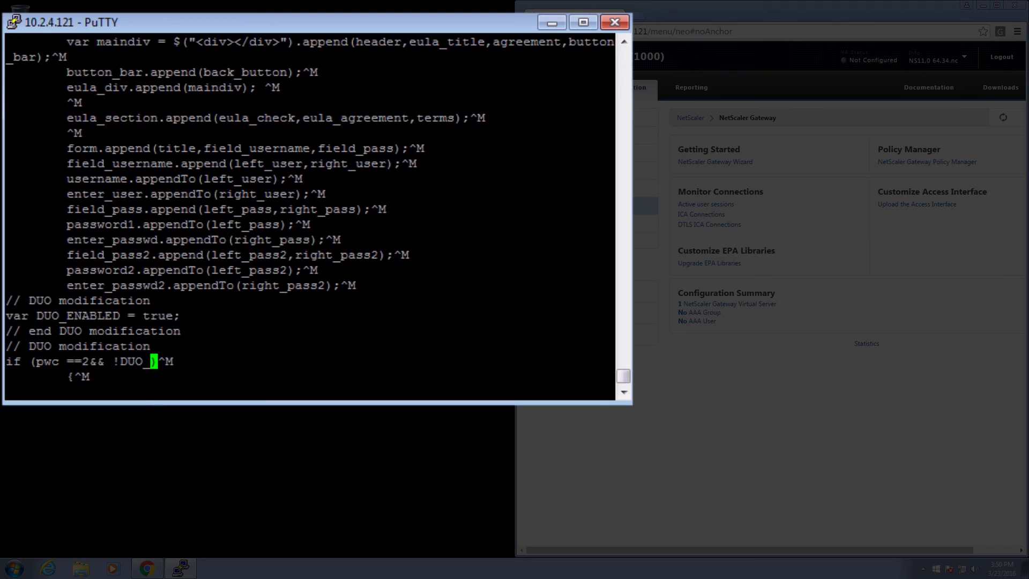
pyautogui.write('ENABLED')
pyautogui.press('Right')
pyautogui.press('Right')
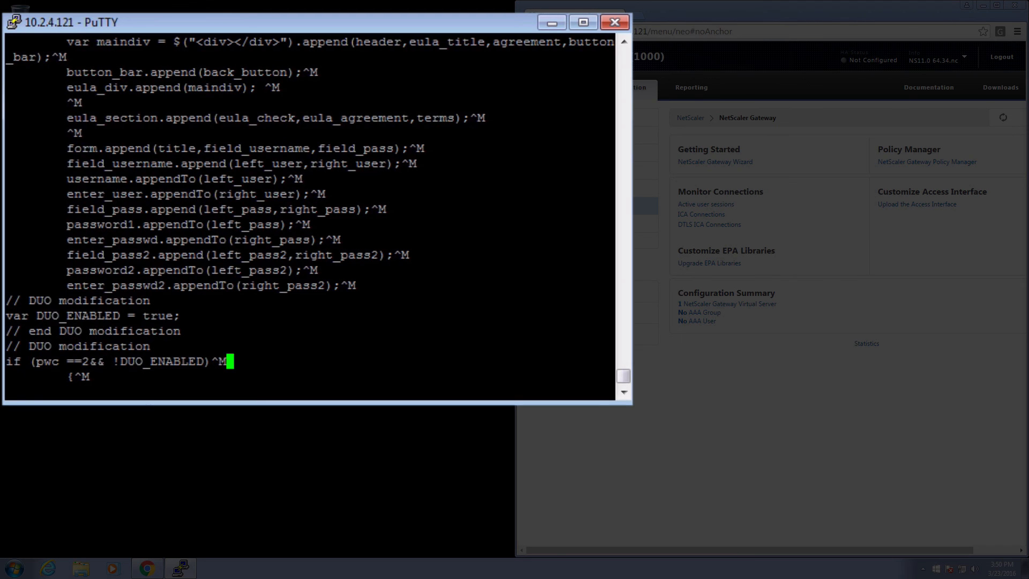
pyautogui.press('Return')
pyautogui.write('// end DUO modification')
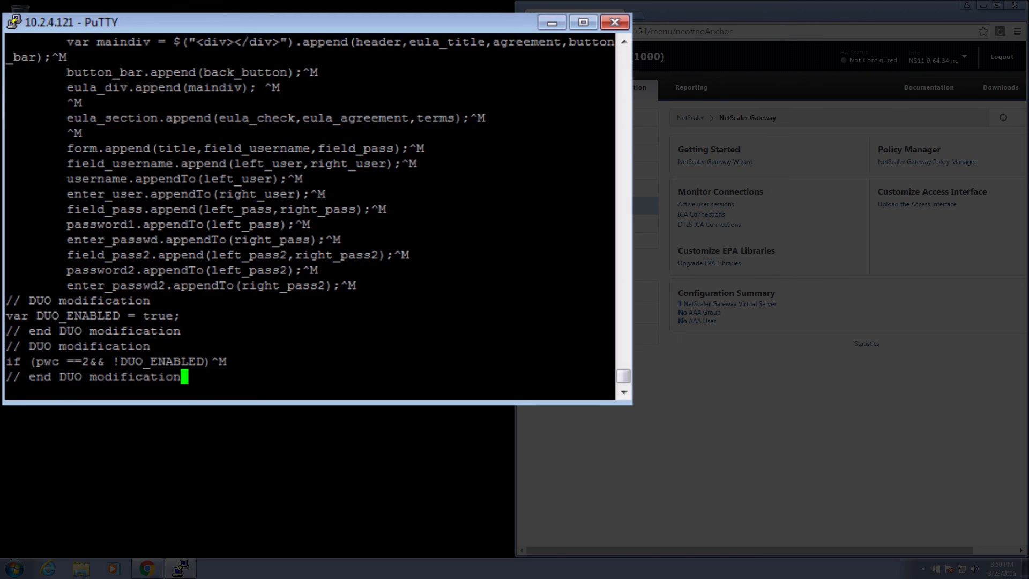
pyautogui.press('Escape')
pyautogui.write(':wq')
pyautogui.press('Return')
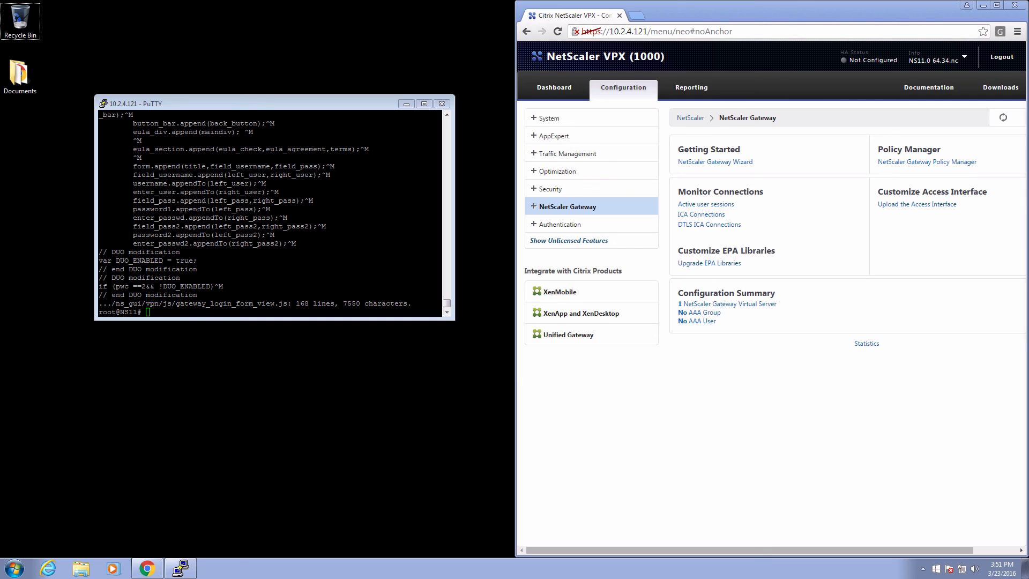
pyautogui.click(638, 17)
pyautogui.write('https')
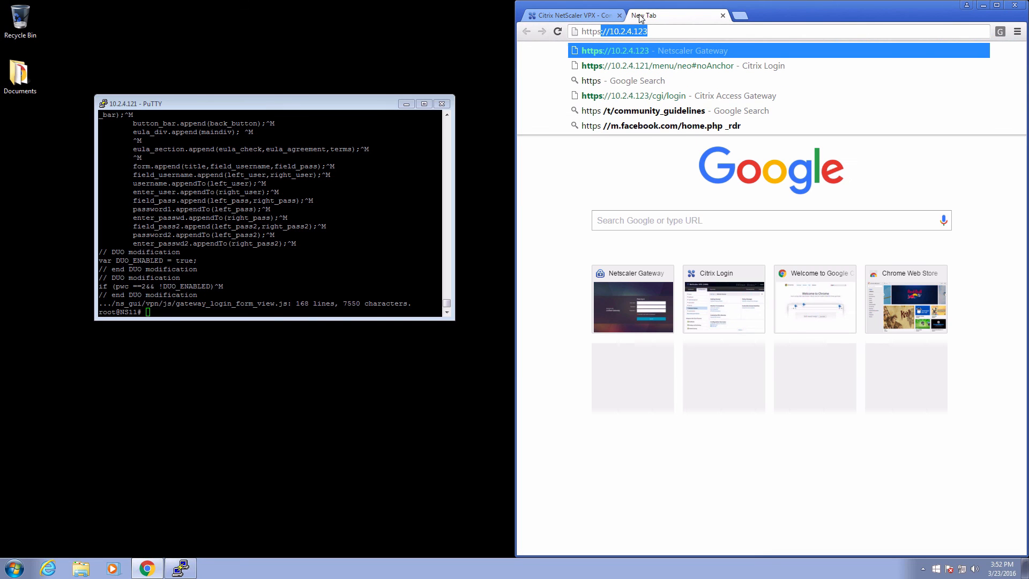
pyautogui.press('Return')
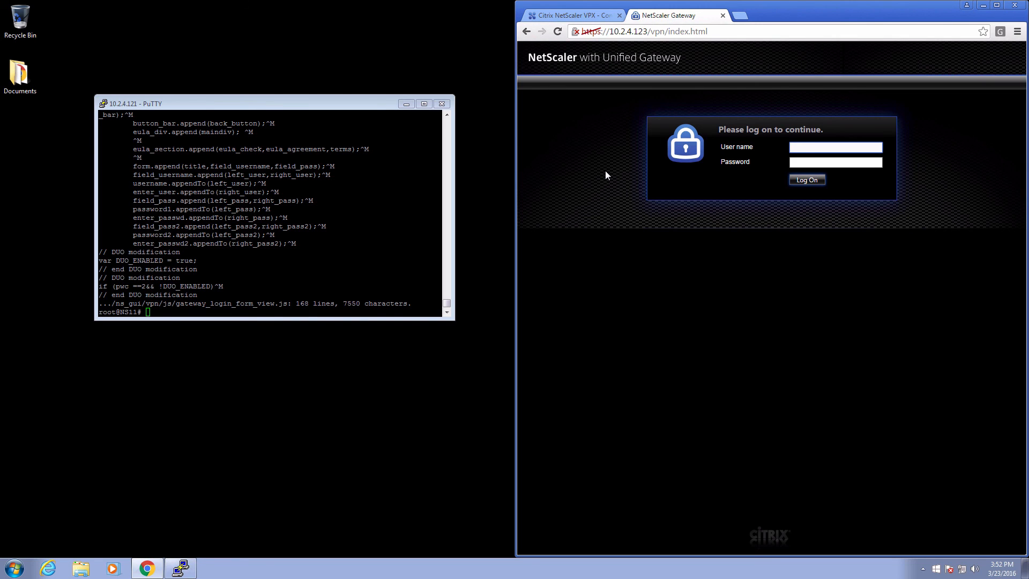
pyautogui.write('acmedemo')
pyautogui.press('Tab')
pyautogui.write('*******')
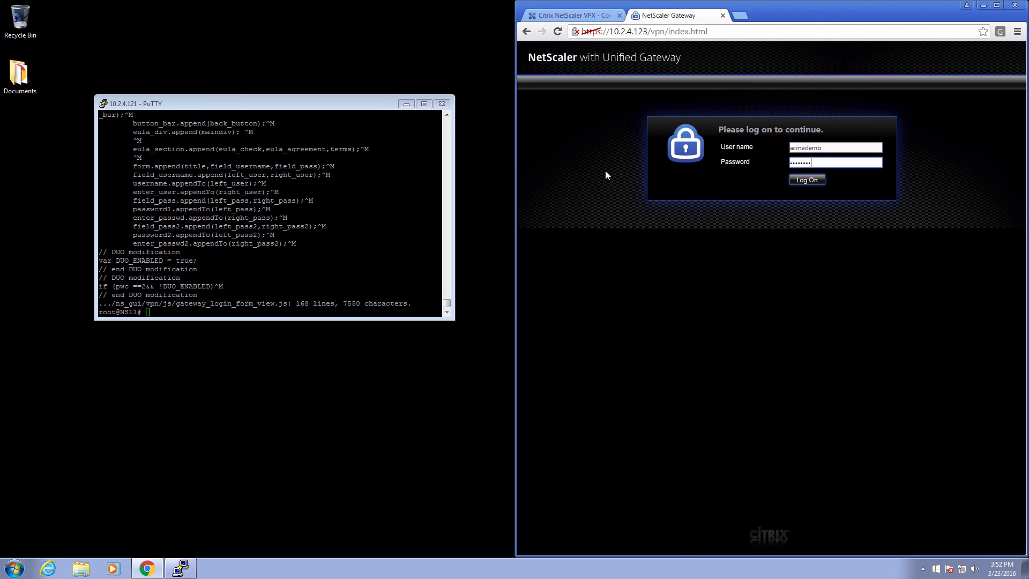
pyautogui.press('Return')
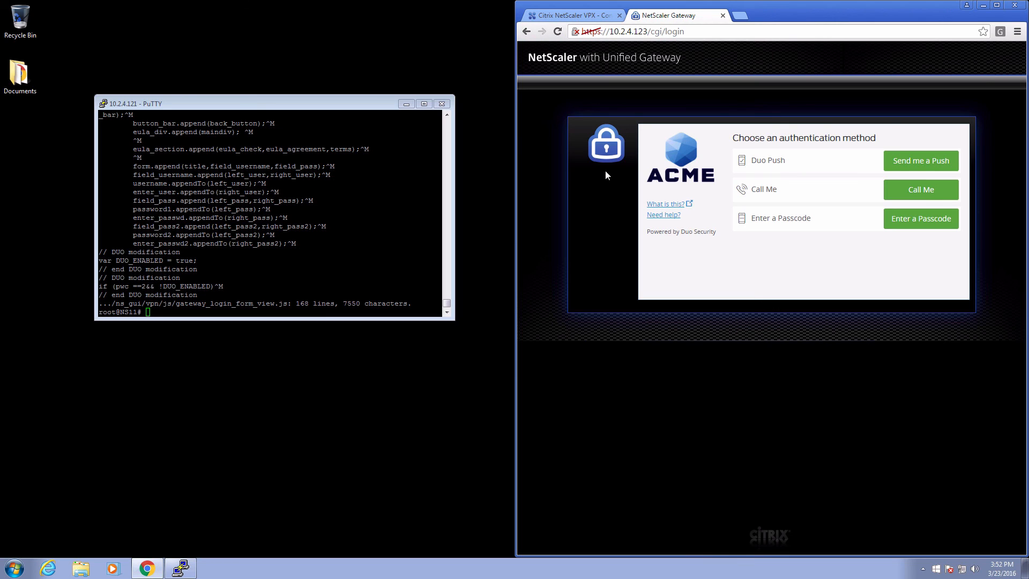
pyautogui.click(889, 166)
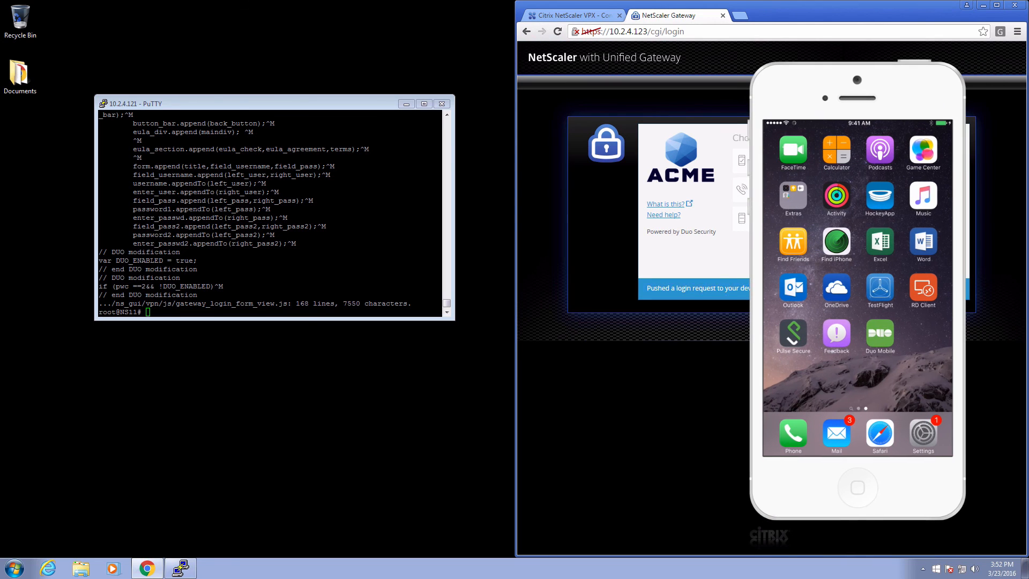